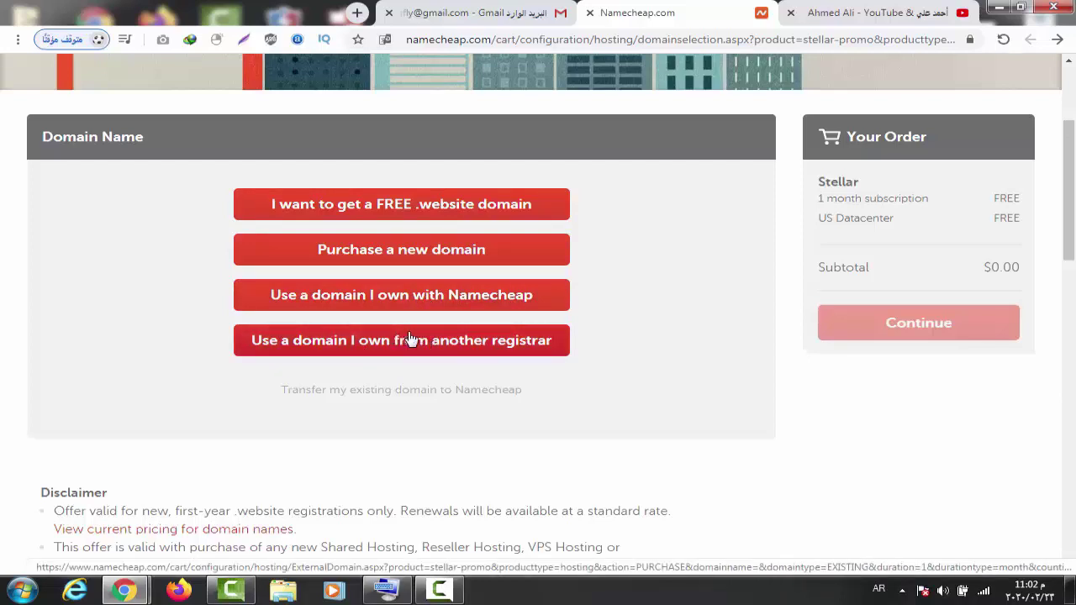
Step: Choose the free .website domain option for the Stellar hosting order
left_click(420, 210)
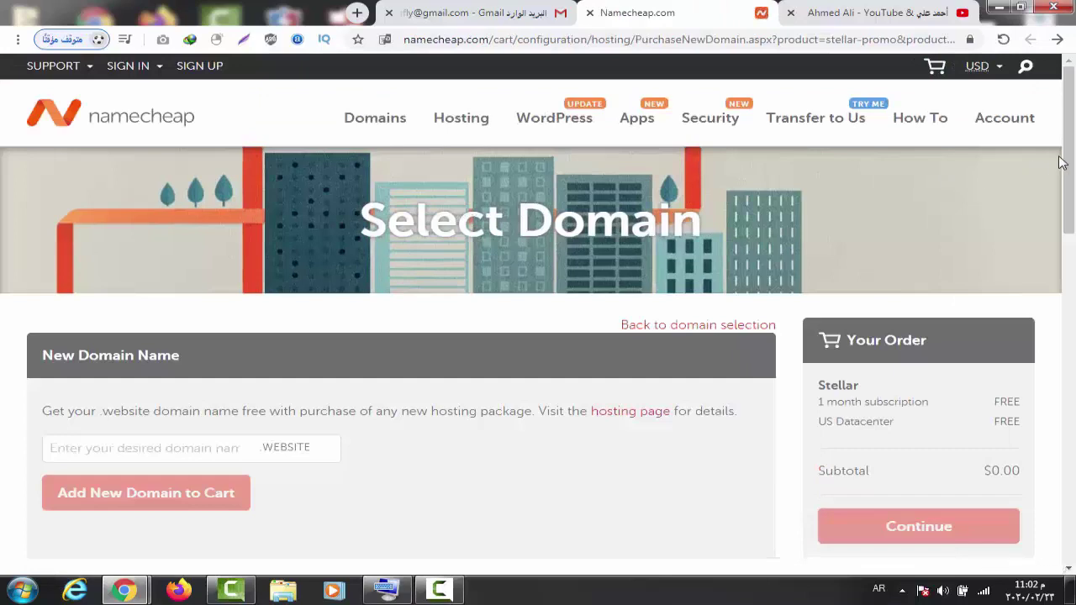
Step: Enter the desired .website domain name with the on-screen keyboard
scroll(1066, 173, "down", 3)
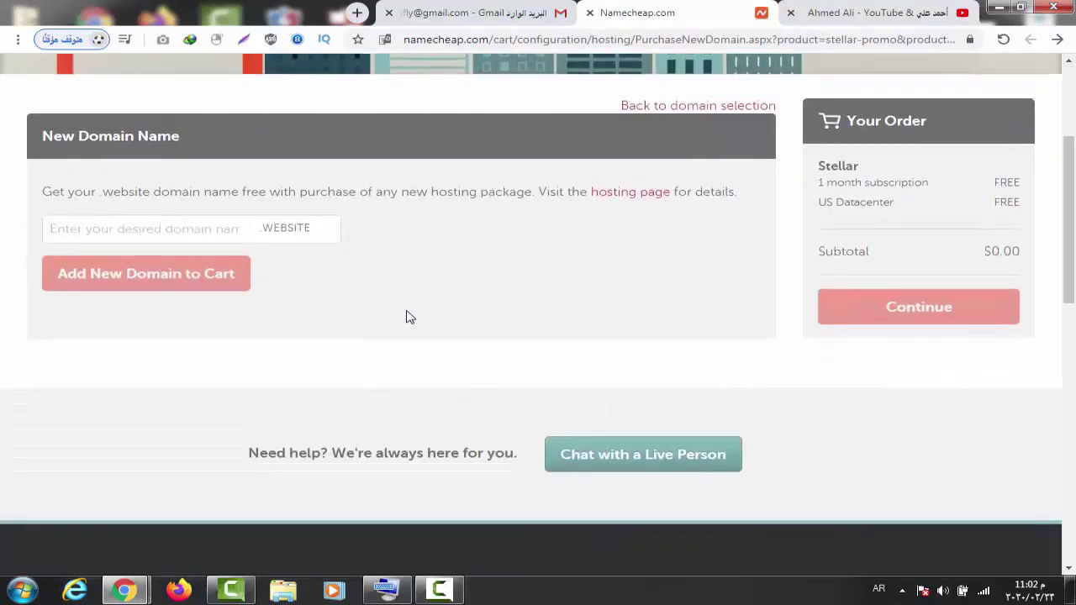
left_click(386, 591)
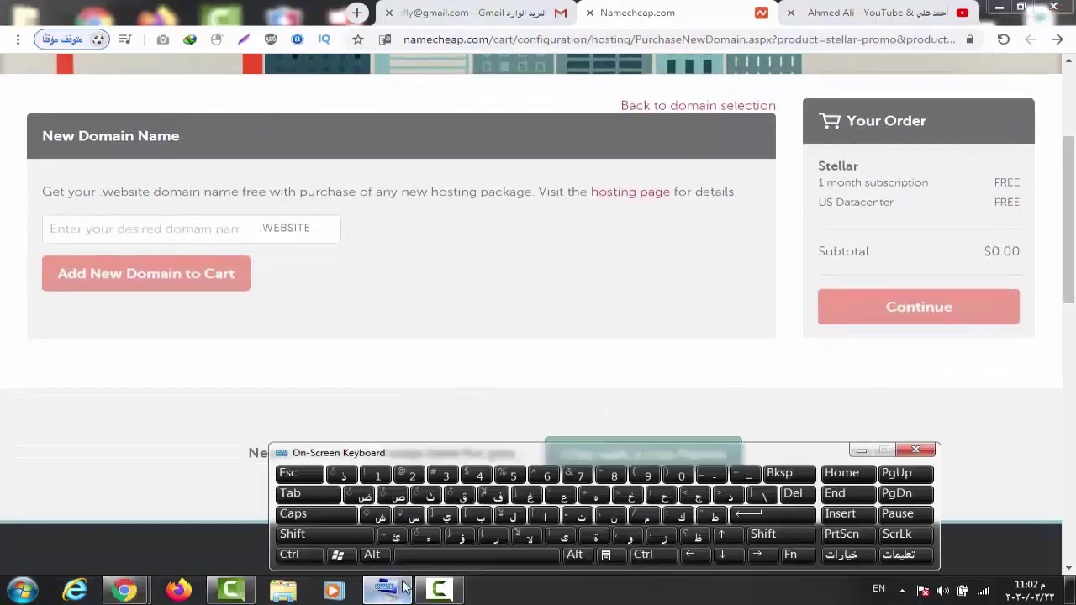
left_click(191, 226)
type("AhmedAli")
left_click(869, 453)
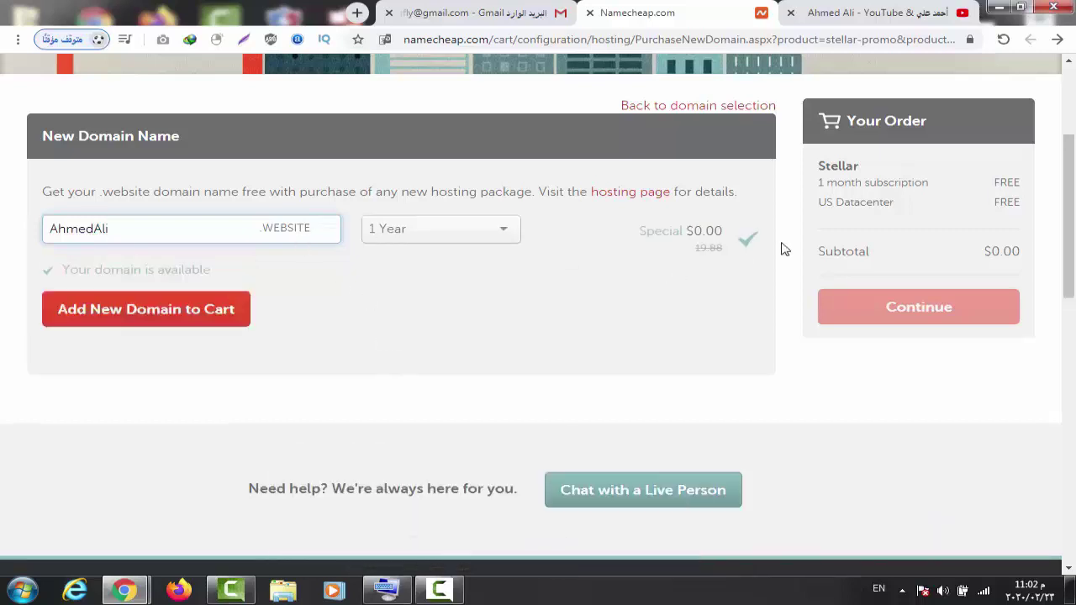
Step: Keep the 1-year registration at $0.00, add the domain to the cart, and continue
left_click(496, 236)
left_click(470, 259)
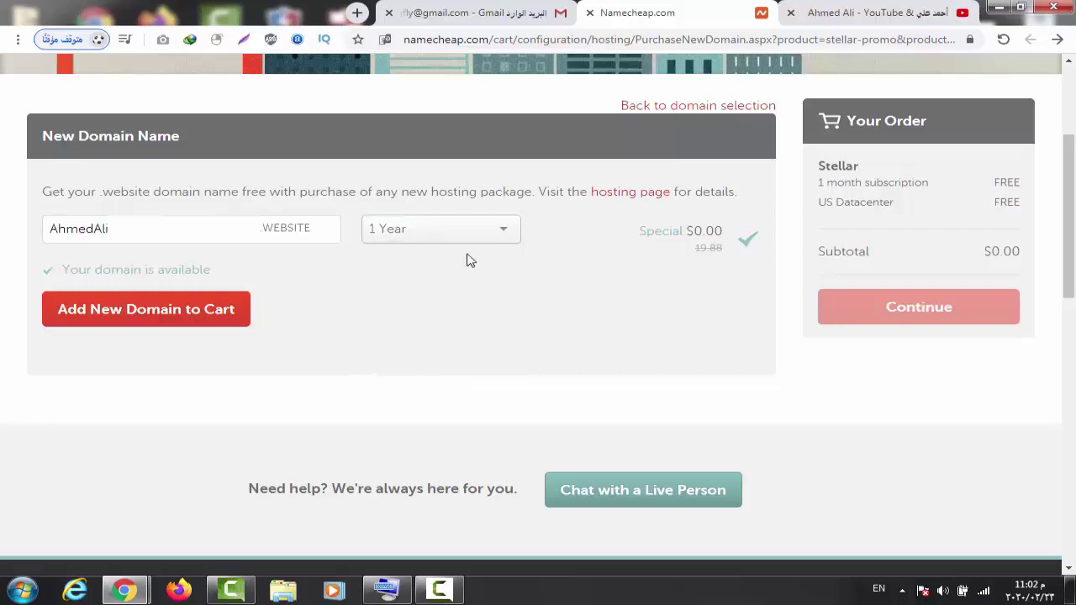
left_click_drag(693, 231, 719, 248)
left_click(712, 248)
left_click(128, 319)
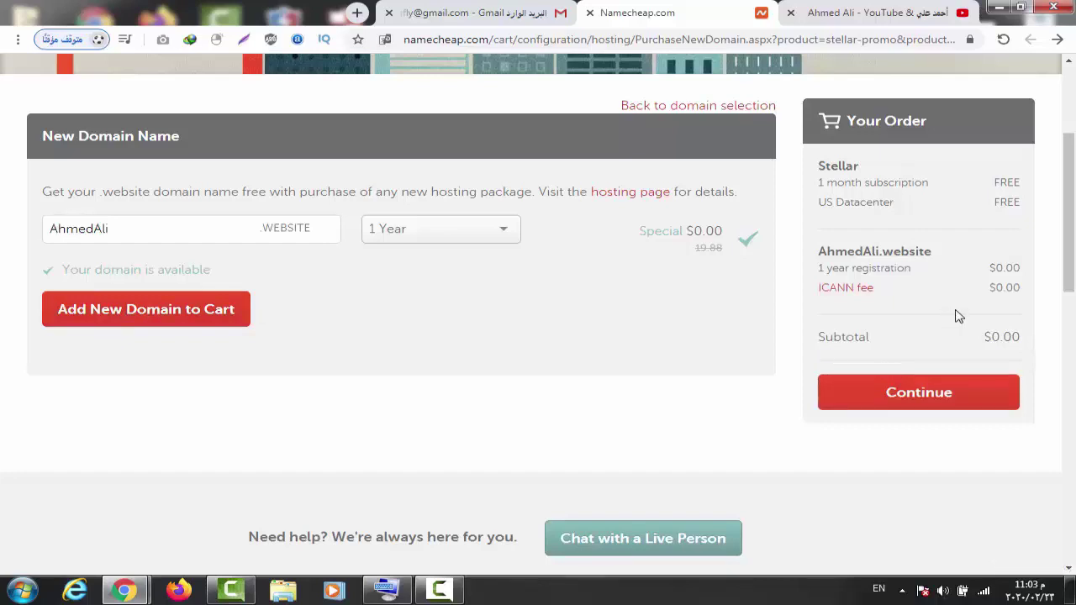
left_click(919, 393)
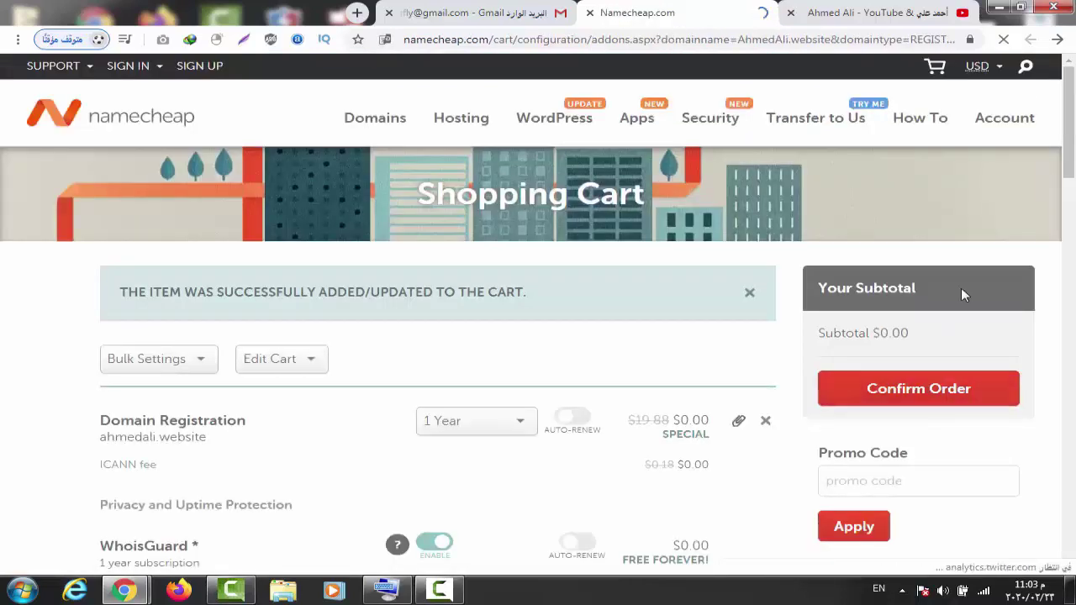
Step: Review the shopping cart, leaving Stellar hosting at 1 Month
left_click_drag(1069, 153, 1070, 187)
scroll(1070, 186, "down", 2)
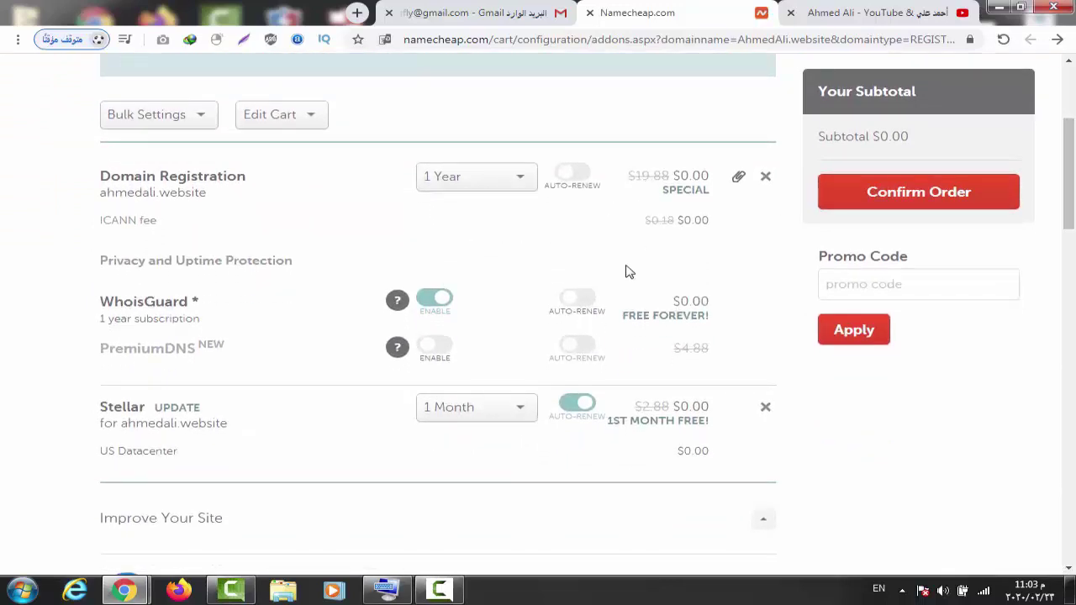
scroll(1068, 194, "down", 1)
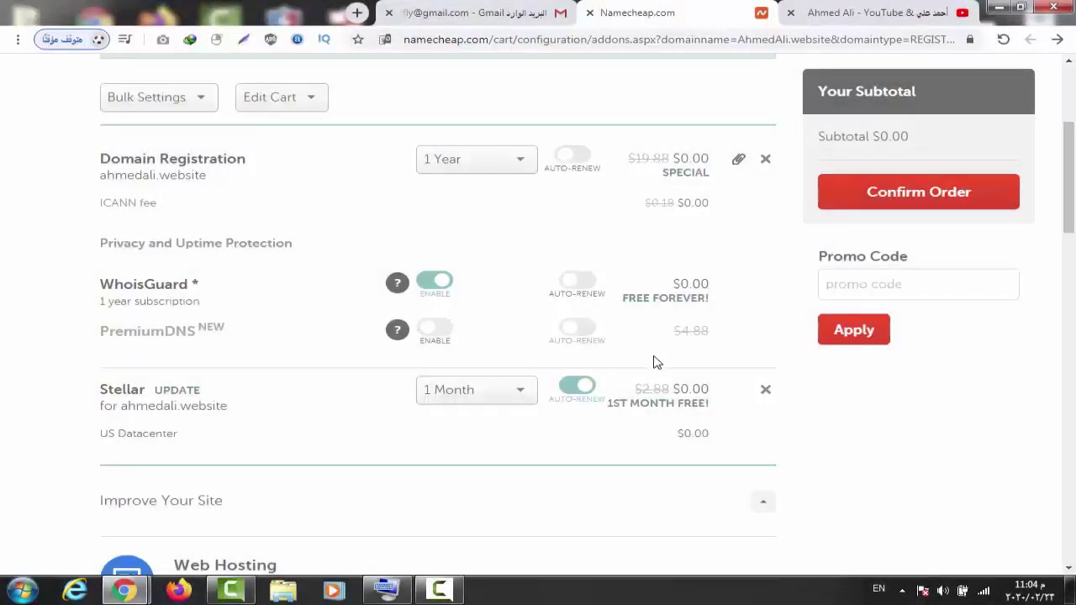
left_click(492, 395)
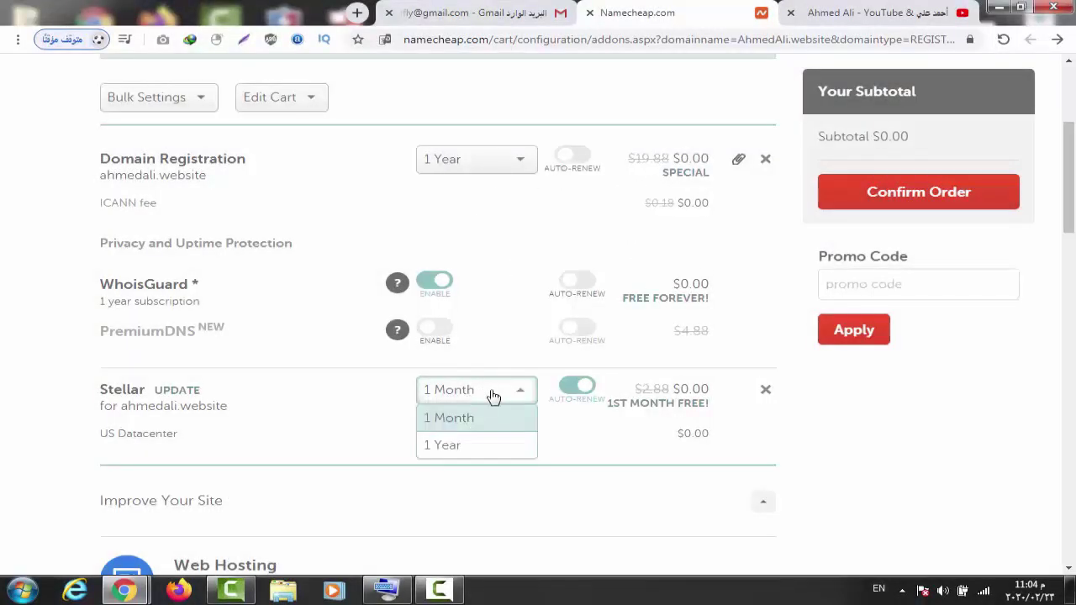
left_click(469, 410)
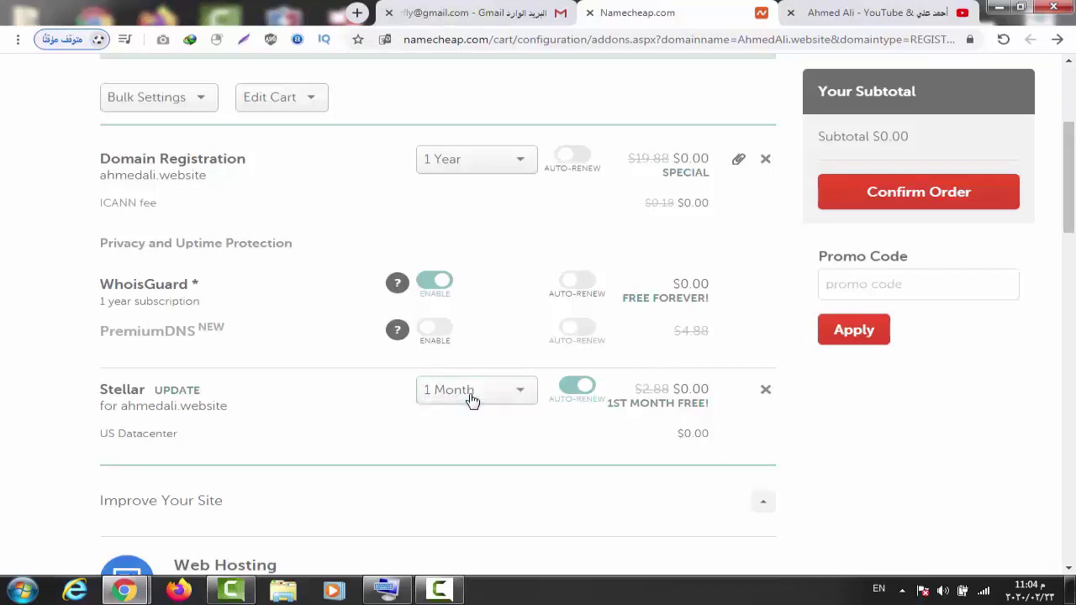
left_click_drag(635, 388, 664, 389)
left_click(652, 389)
Step: Confirm the $0.00 order to move on to login or sign-up
left_click_drag(1066, 224, 1069, 375)
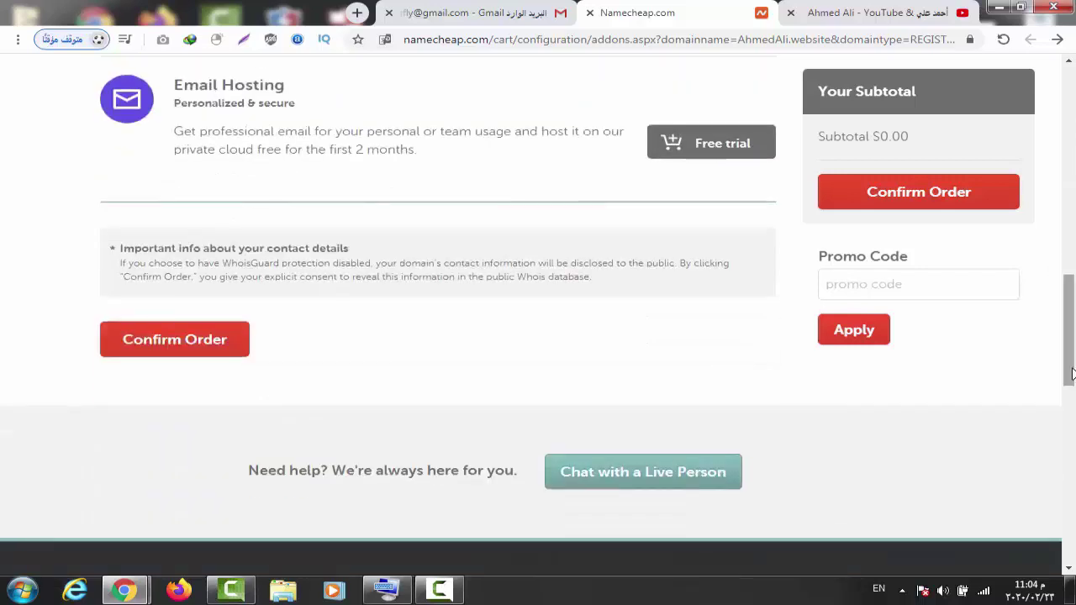
left_click(212, 353)
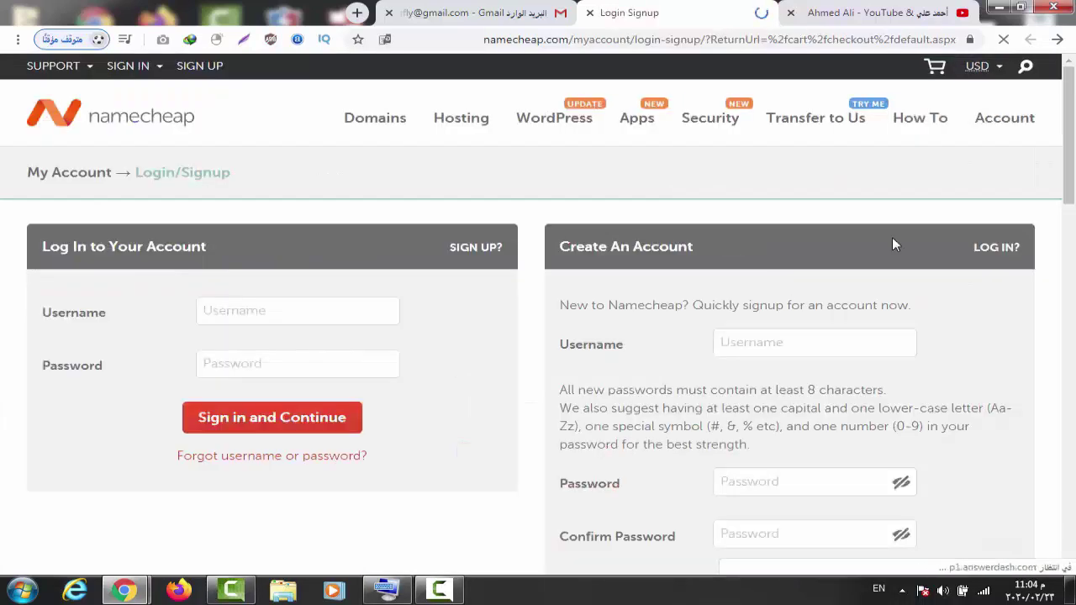
left_click_drag(1071, 142, 1073, 185)
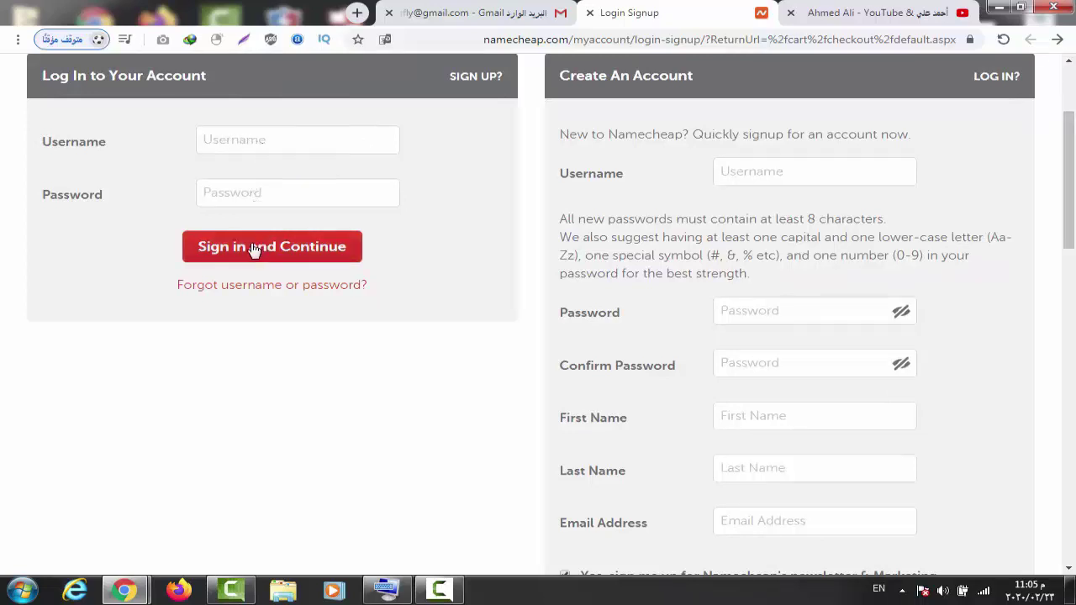
Step: Create the new account from the filled sign-up form, keeping the newsletter subscription ticked
left_click_drag(1074, 177, 1074, 184)
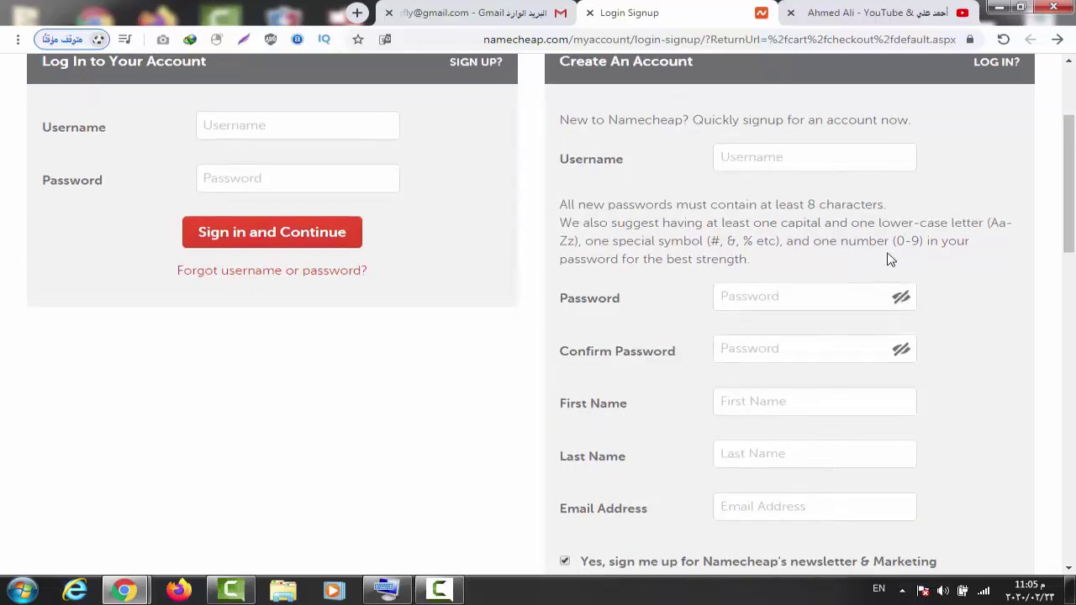
scroll(1074, 252, "down", 2)
left_click_drag(1073, 254, 1074, 202)
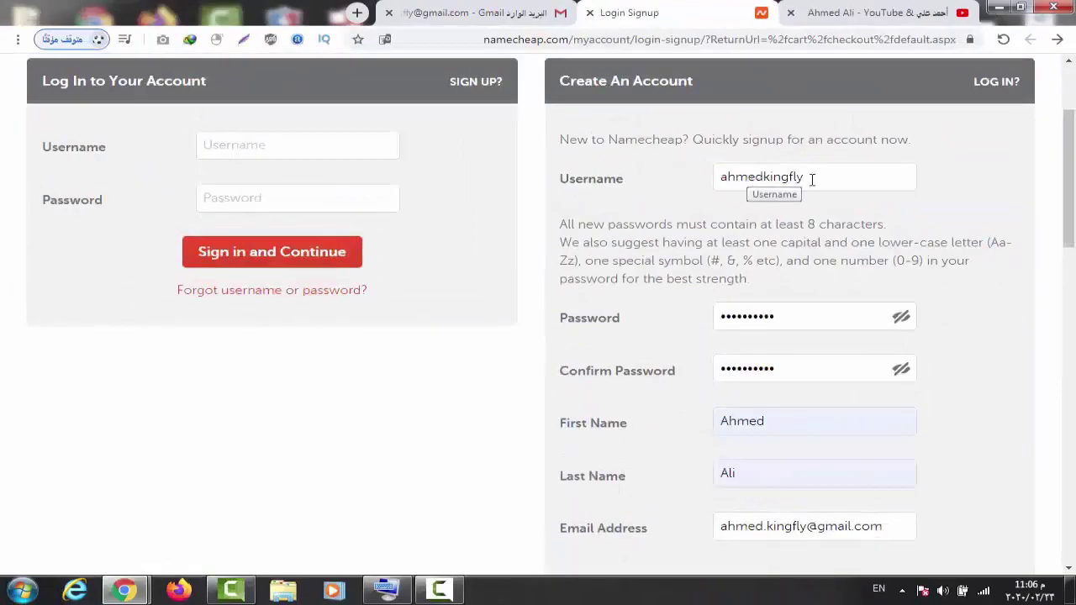
left_click_drag(1072, 206, 1072, 253)
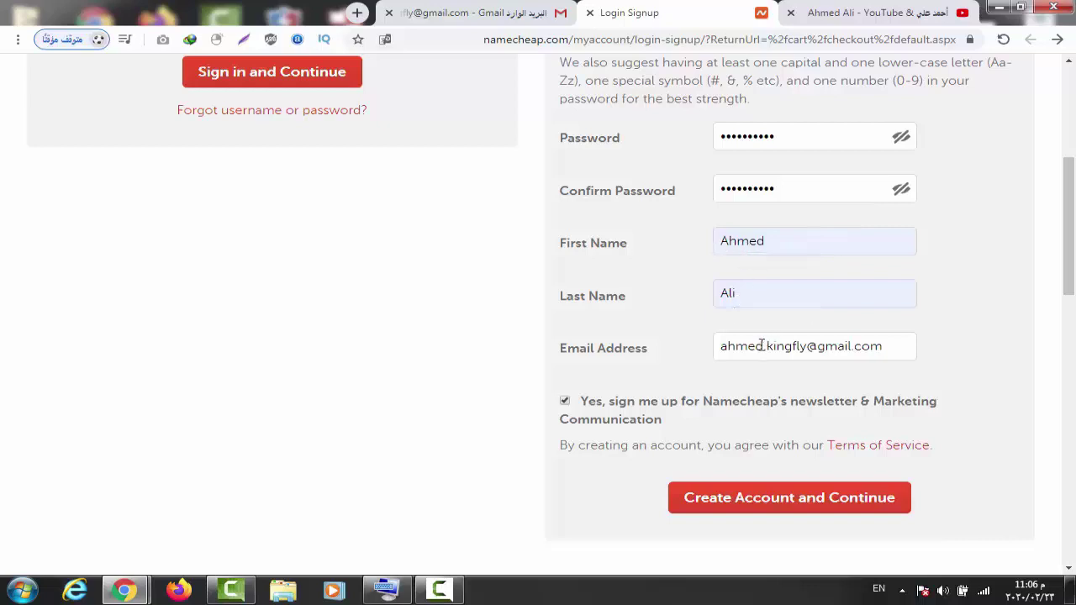
left_click(566, 402)
left_click(565, 402)
left_click(772, 500)
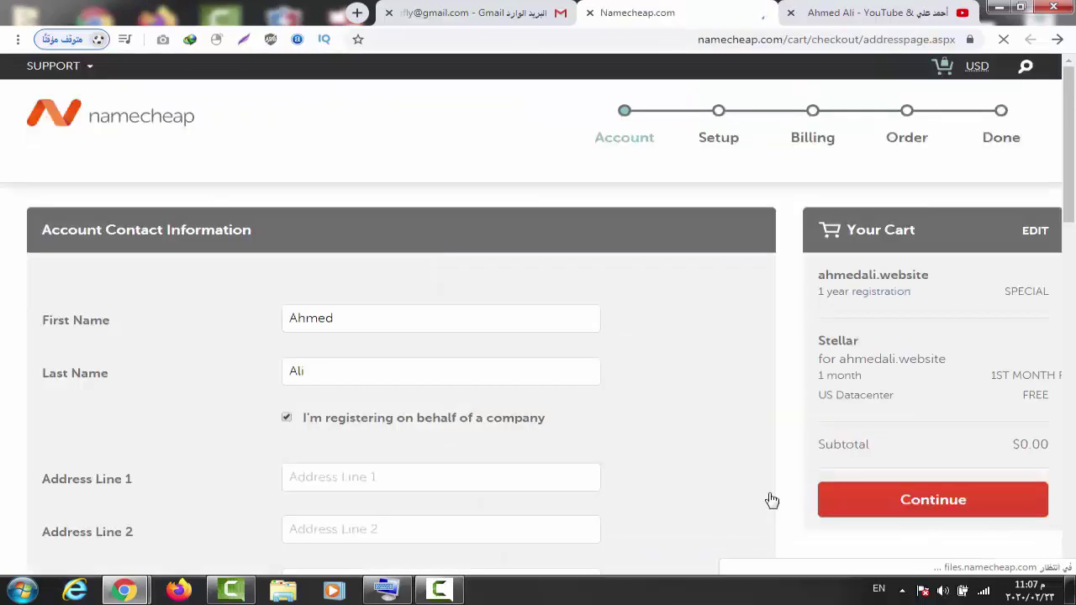
Step: Switch Chrome's translation to show the page in original English
left_click_drag(1071, 147, 1073, 175)
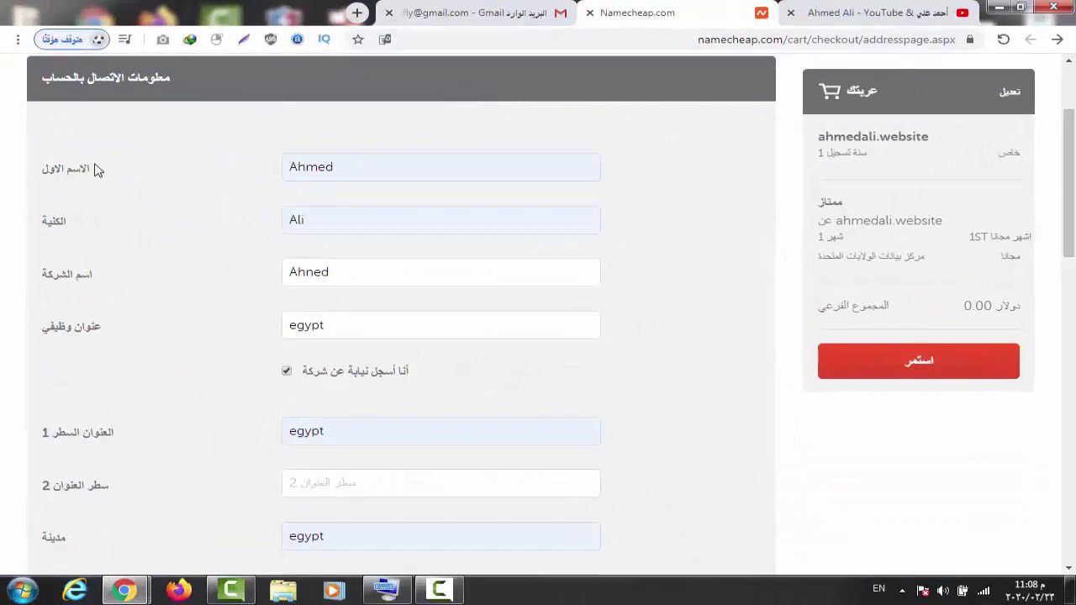
left_click(384, 38)
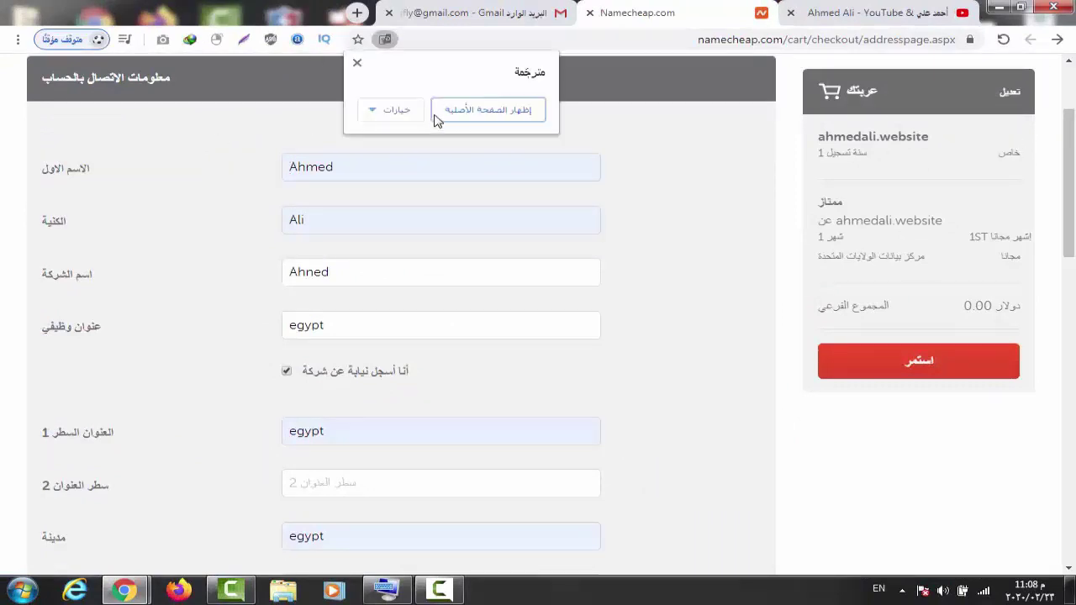
left_click(437, 120)
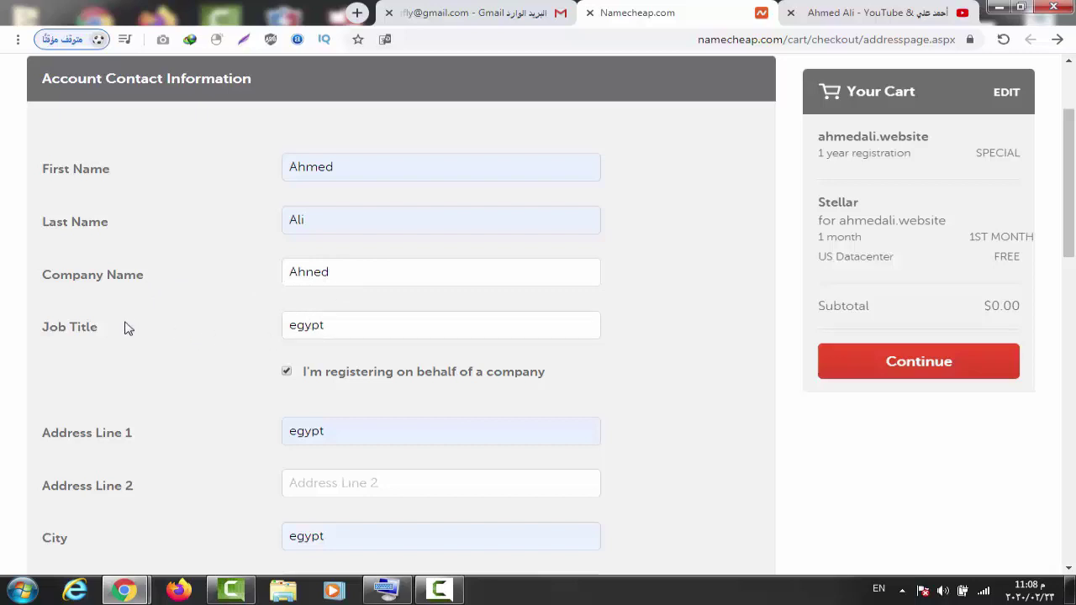
Step: Submit the completed account contact information with country Egypt
left_click_drag(1074, 240, 1073, 293)
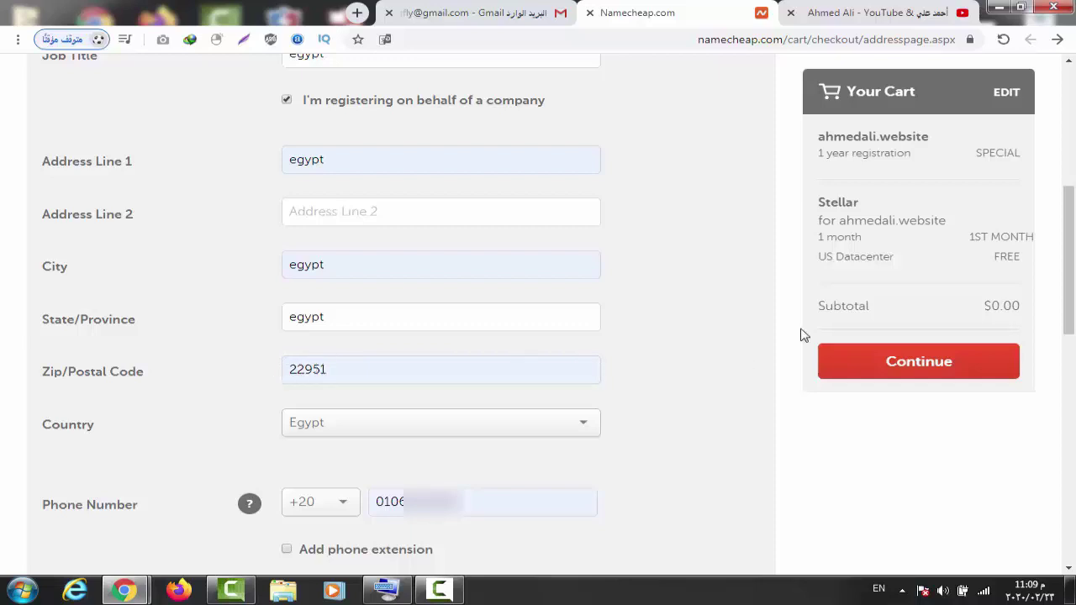
left_click_drag(1072, 295, 1074, 371)
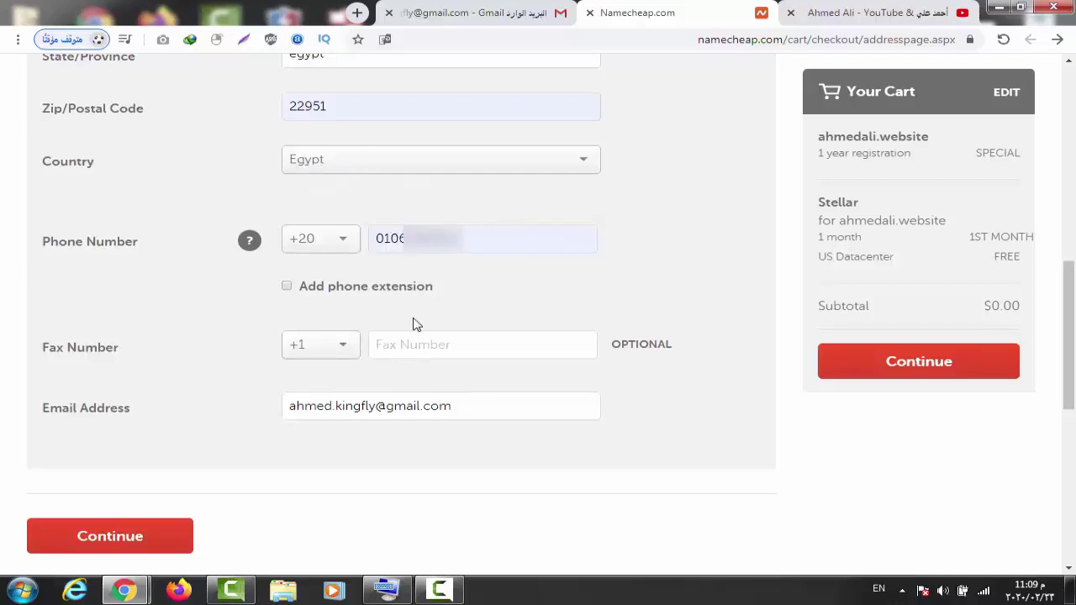
left_click(101, 543)
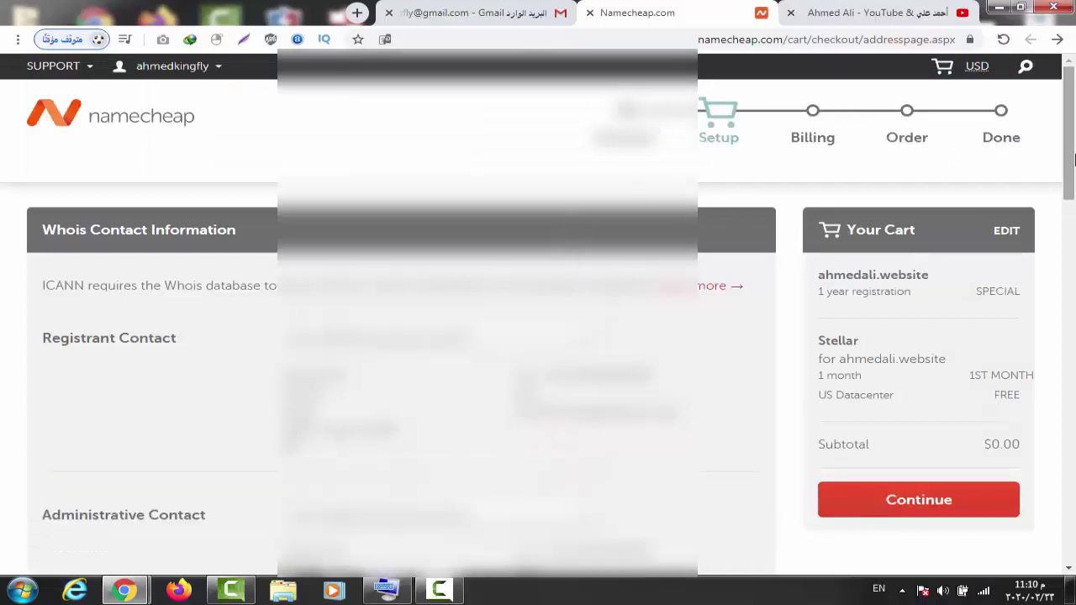
Step: Save the Whois setup with privacy protection as default checkout settings and continue
scroll(1074, 160, "down", 10)
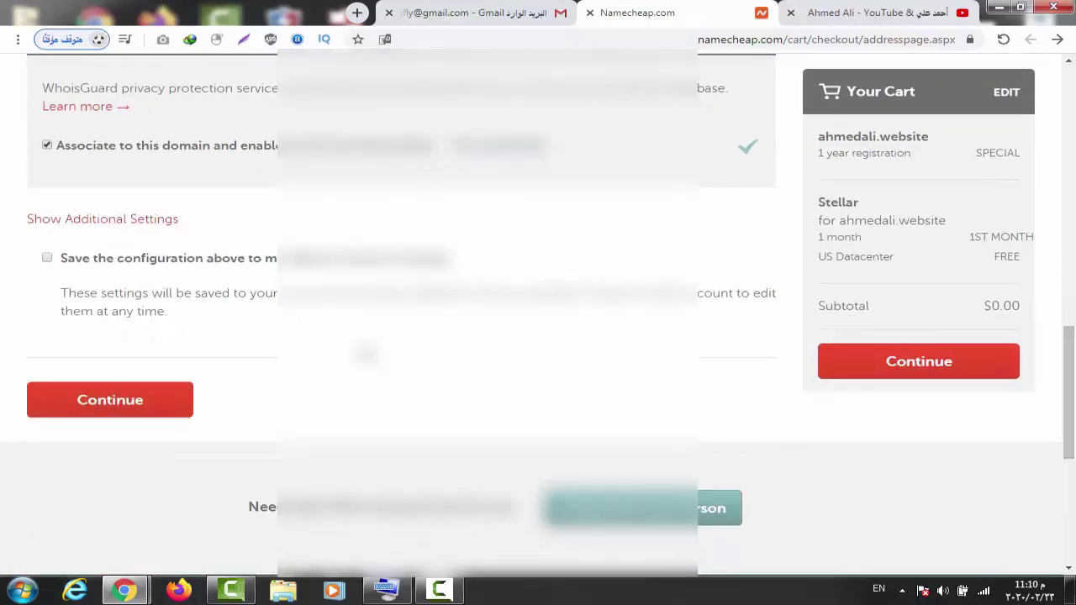
left_click(47, 258)
left_click(138, 400)
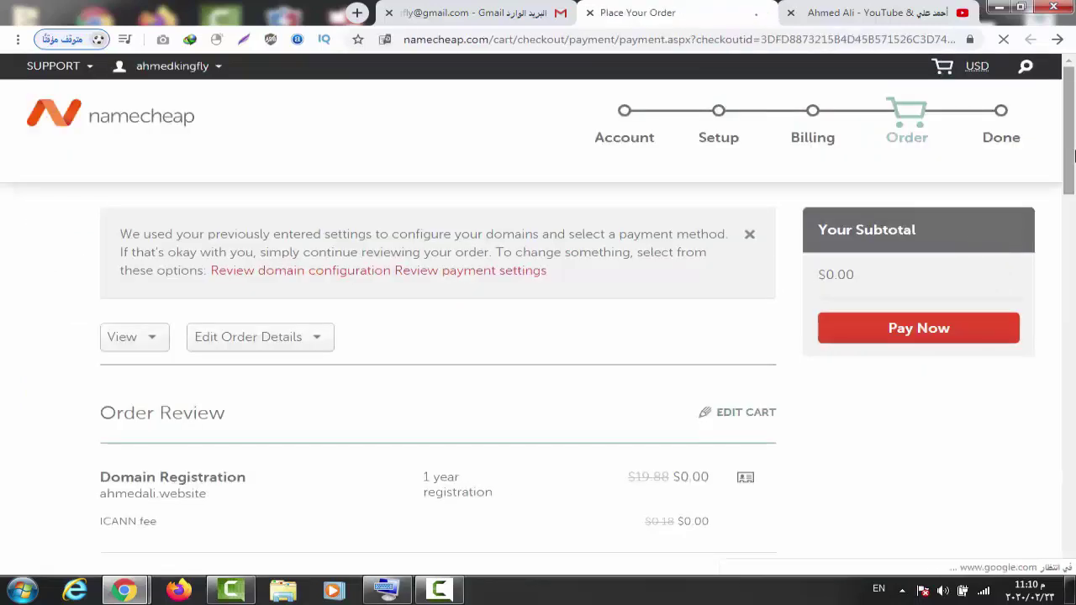
Step: Accept the Terms and Agreements and place the $0.00 order with Pay Now
left_click_drag(1074, 154, 1074, 240)
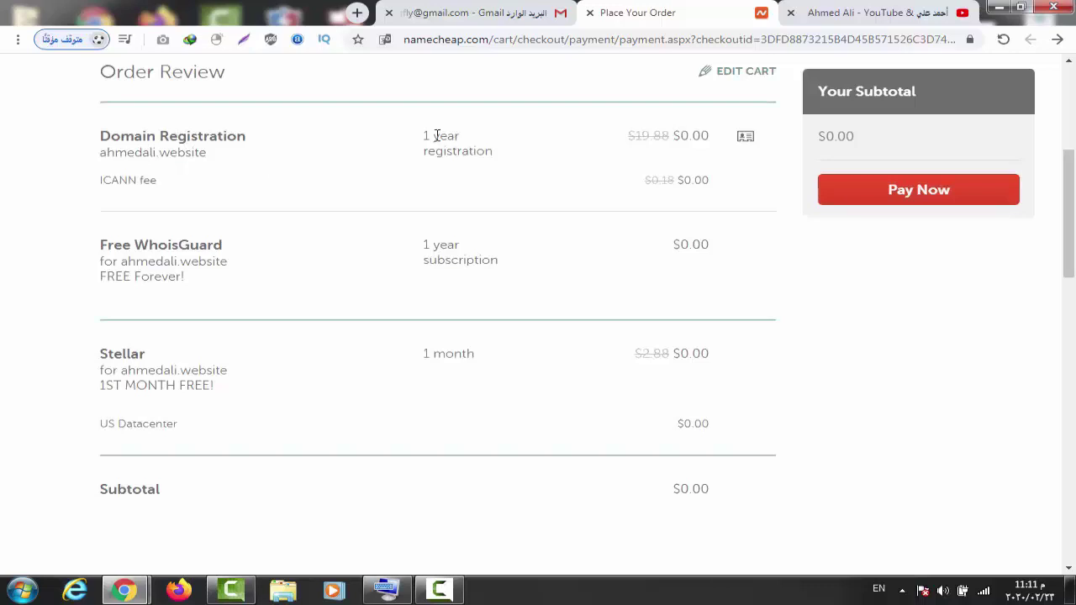
left_click_drag(1074, 202, 1074, 391)
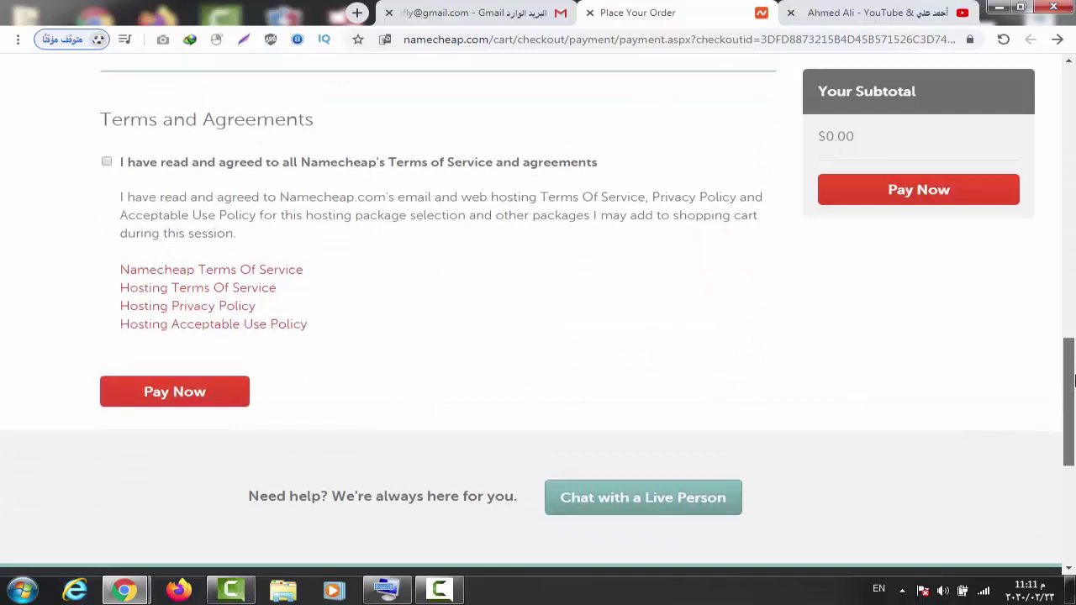
left_click(107, 162)
left_click(178, 395)
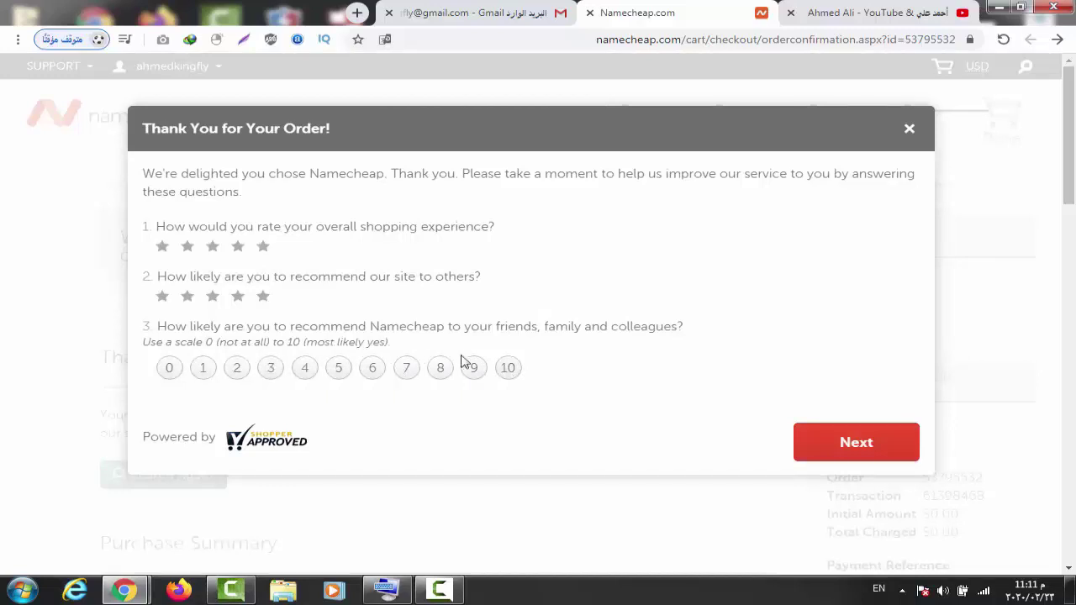
Step: Dismiss the thank-you survey, check the Purchase Summary, and switch to the Gmail tab
left_click(909, 131)
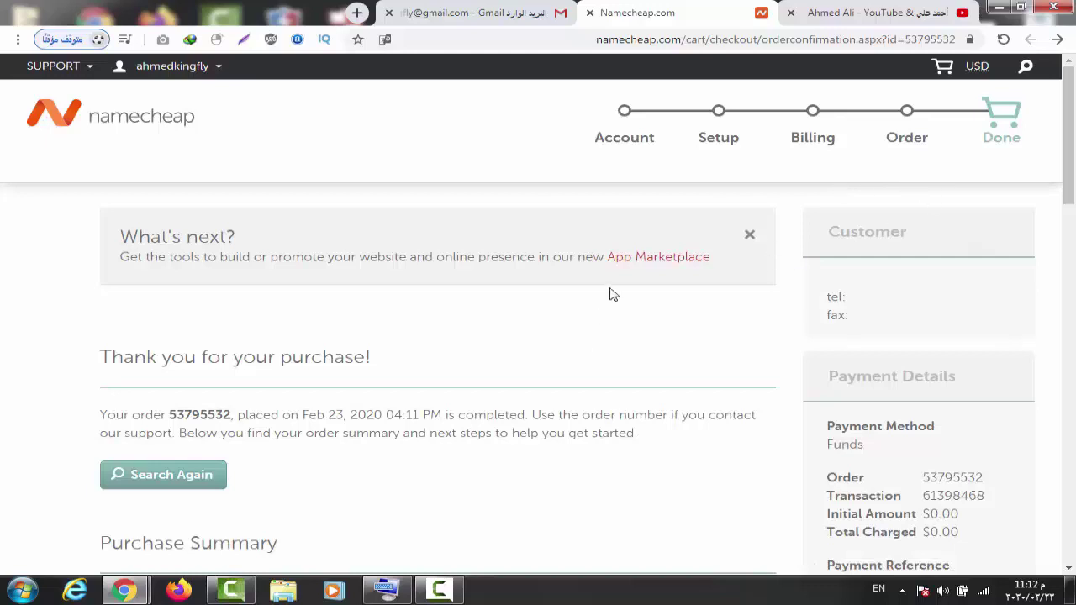
scroll(1070, 192, "down", 4)
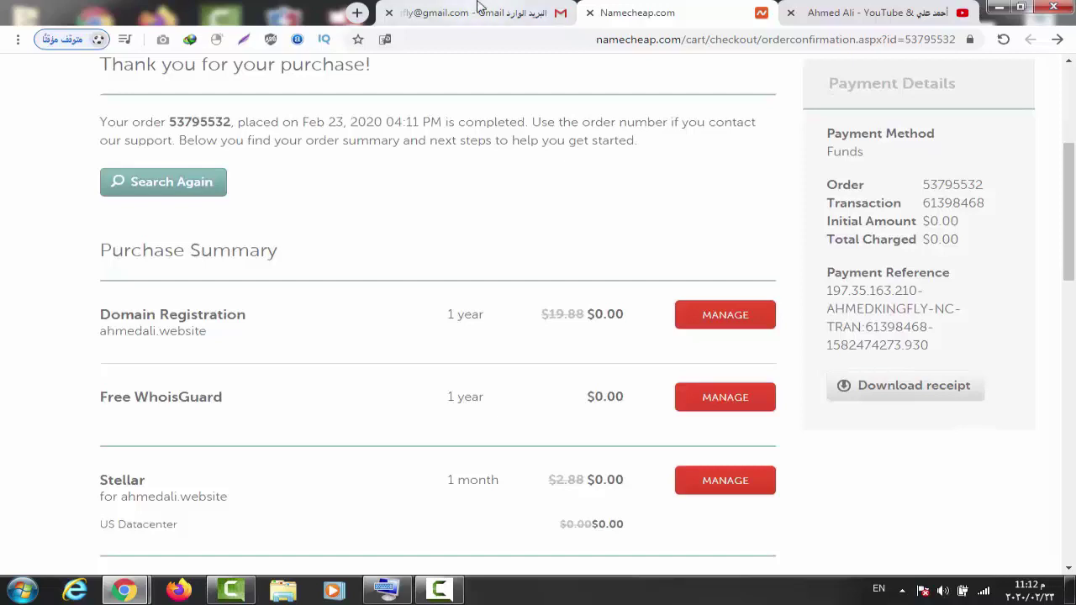
left_click(478, 9)
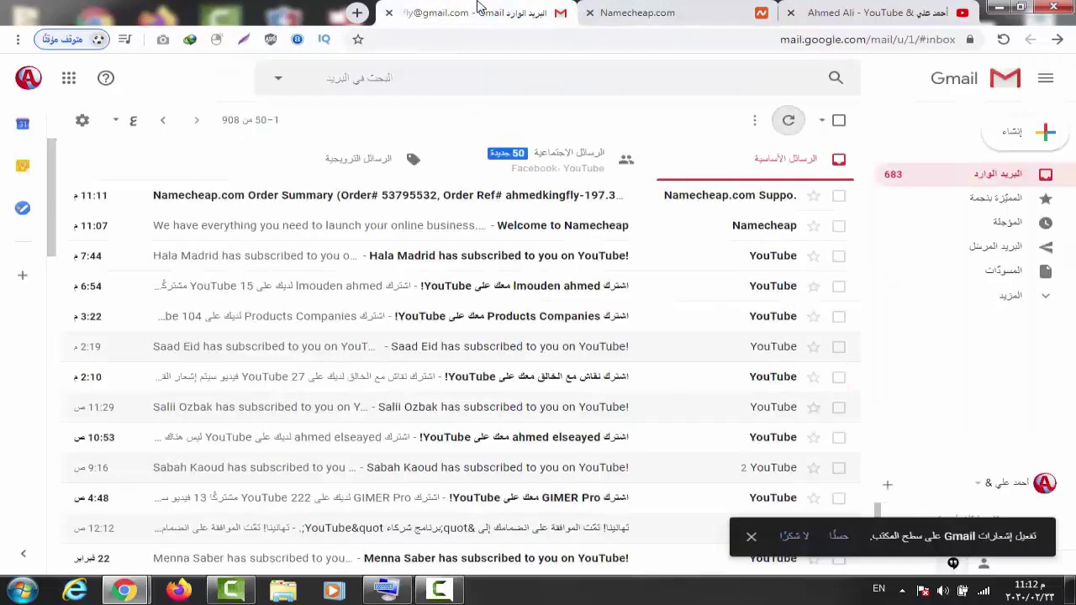
Step: Open the Welcome to Namecheap email and follow its sign-in link to the account dashboard
left_click(649, 225)
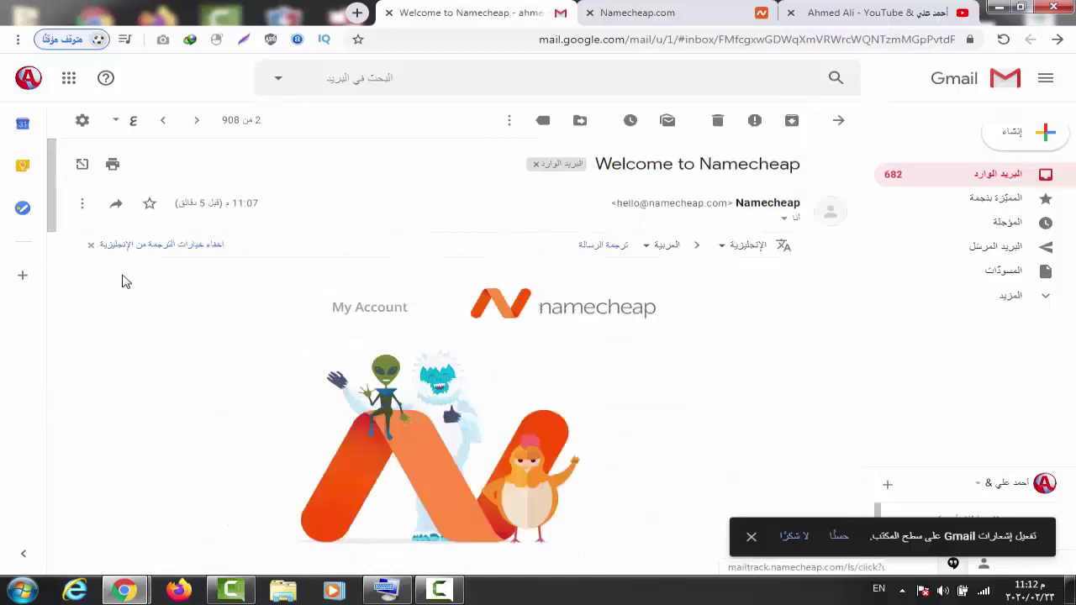
left_click_drag(48, 211, 53, 322)
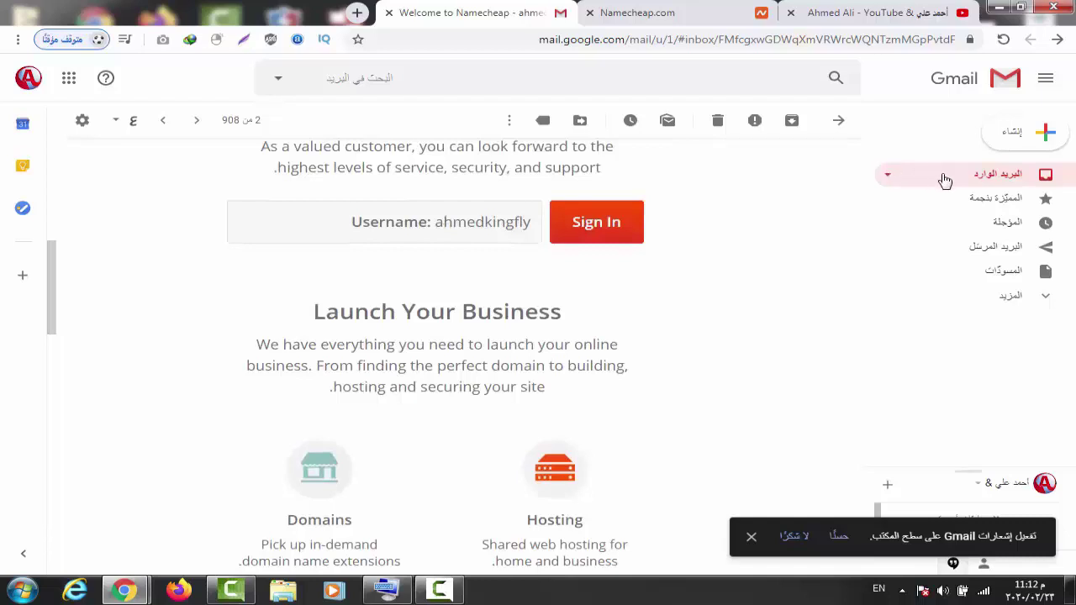
left_click(615, 223)
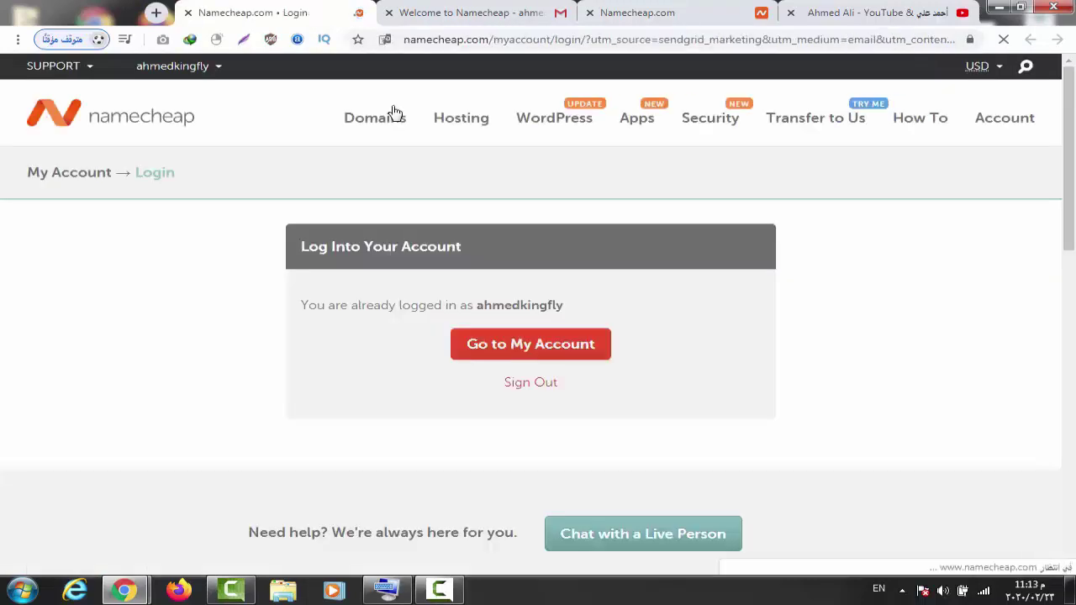
left_click(548, 352)
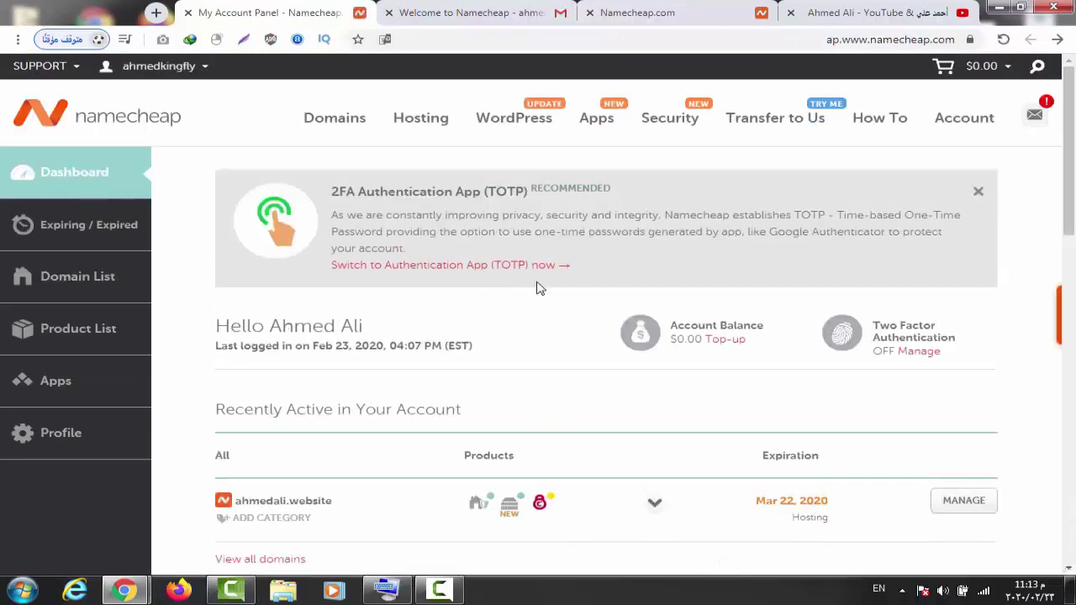
left_click(555, 6)
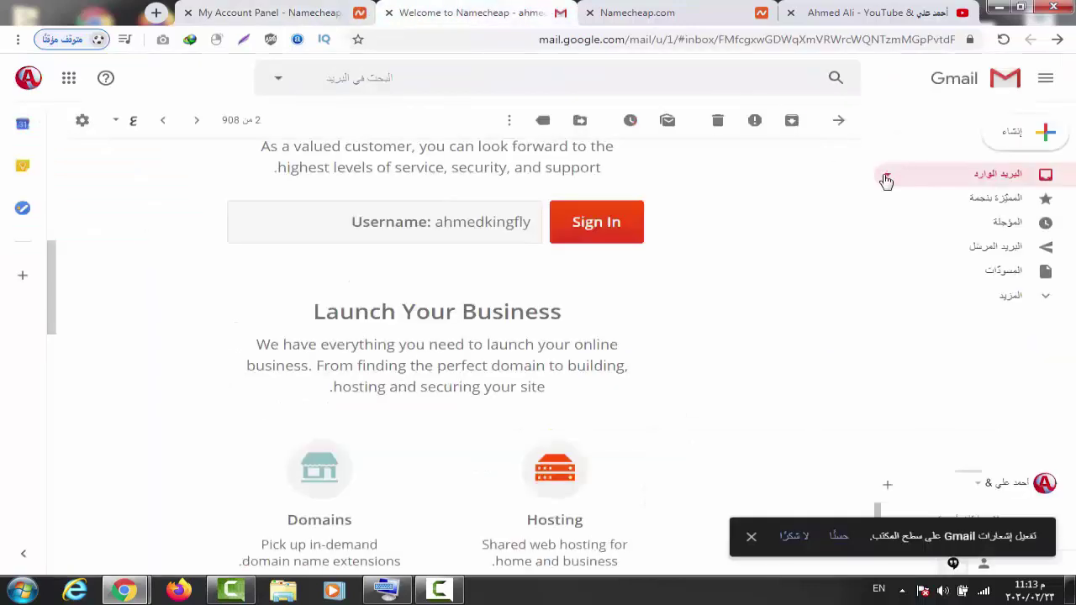
left_click(933, 182)
Step: Read the Namecheap Order Summary email, then bring the My Account Panel tab forward
left_click(682, 204)
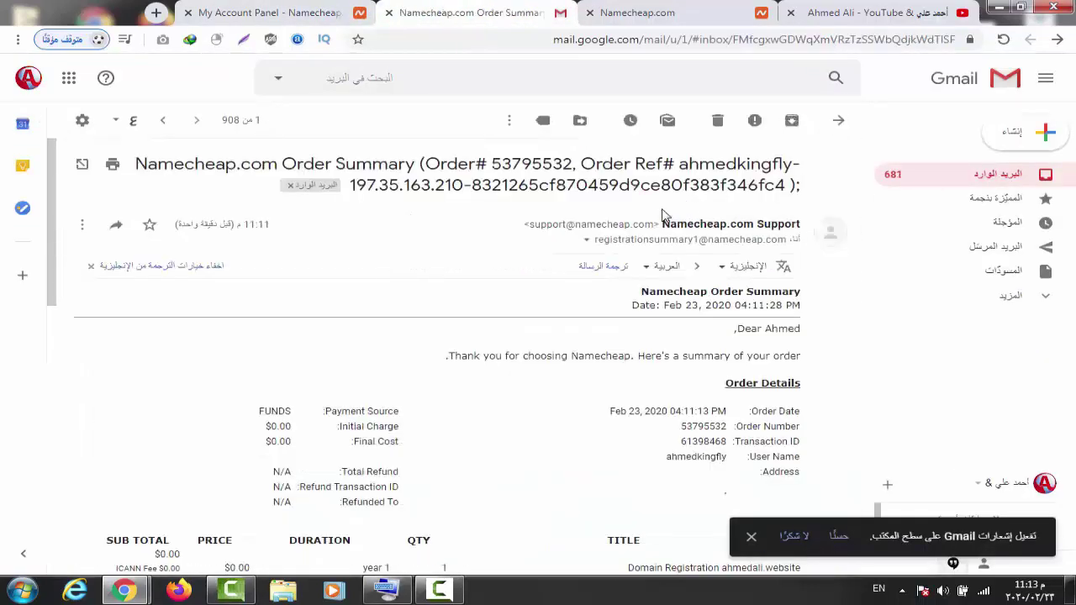
mouse_move(56, 267)
left_mouse_down()
mouse_move(43, 305)
mouse_move(46, 450)
mouse_move(49, 260)
left_mouse_up()
left_click(959, 173)
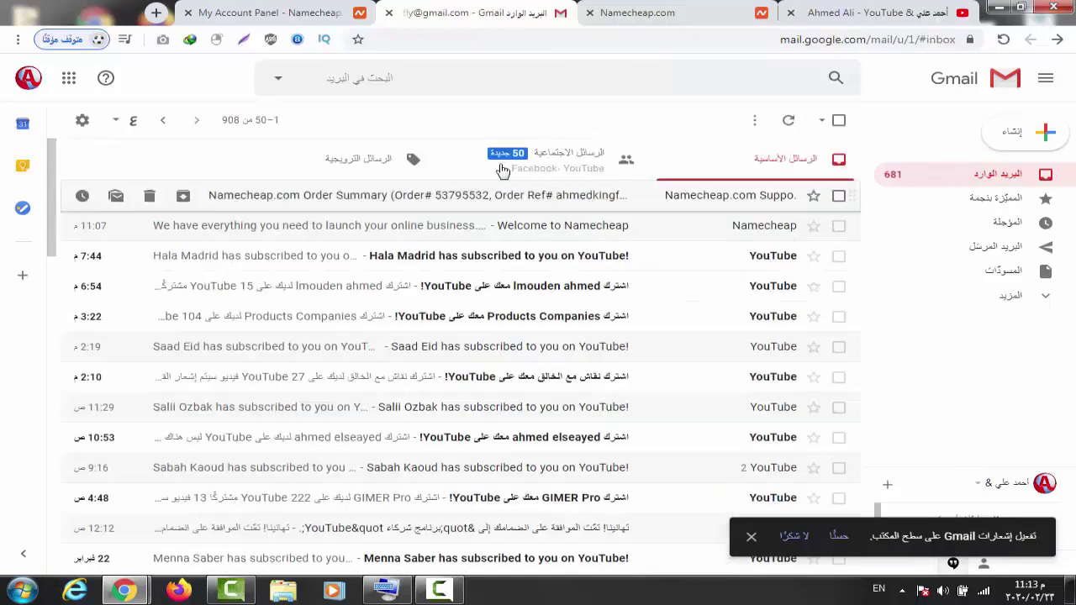
left_click(300, 9)
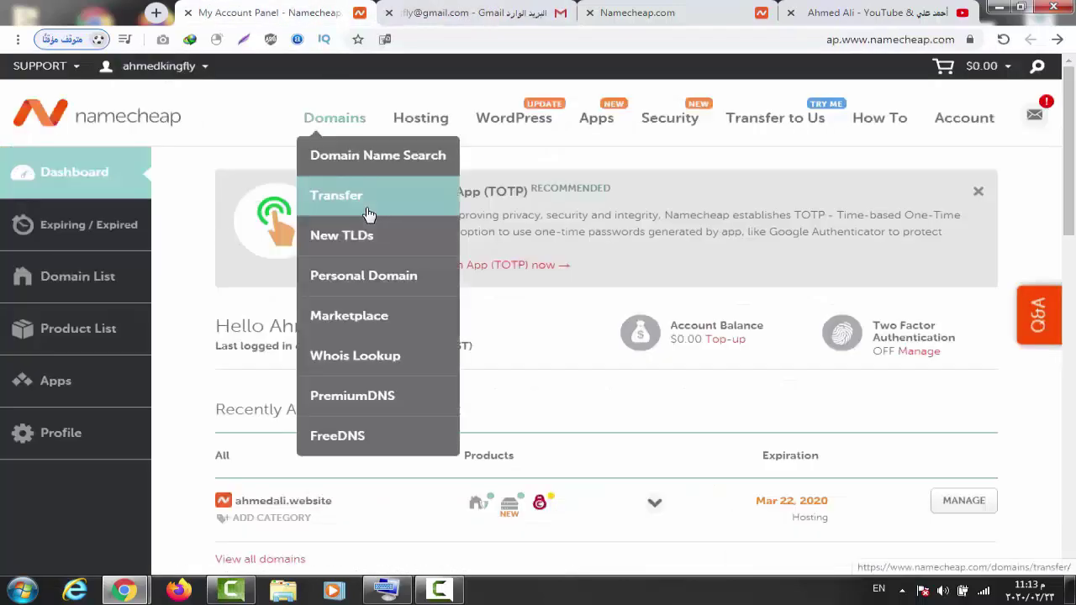
Step: Confirm ahmedali.website shows Active with WhoisGuard on in the Domain List, then return to the dashboard
left_click(102, 277)
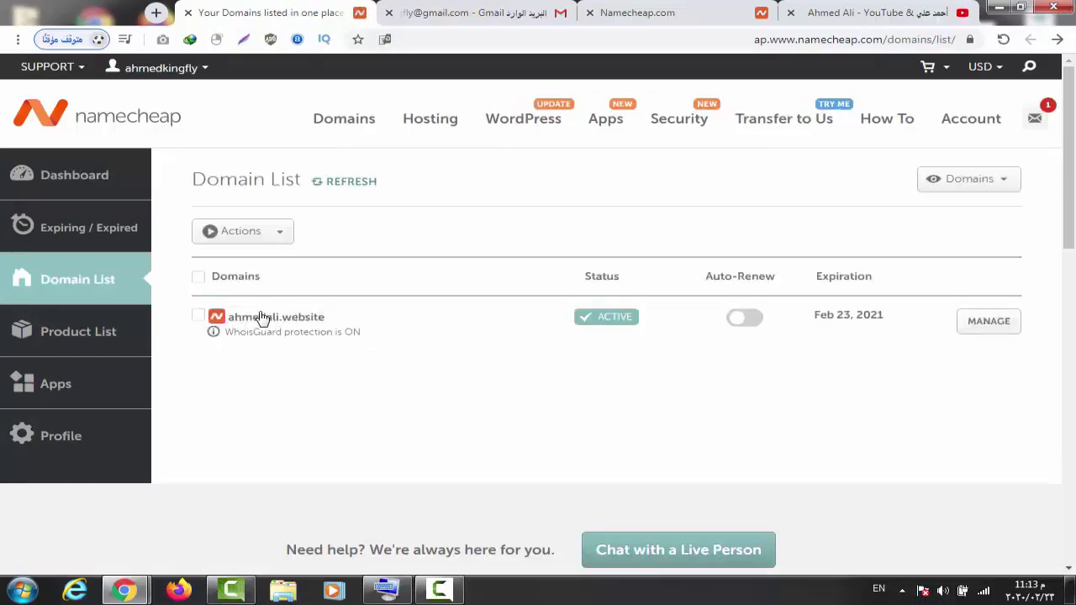
left_click(79, 186)
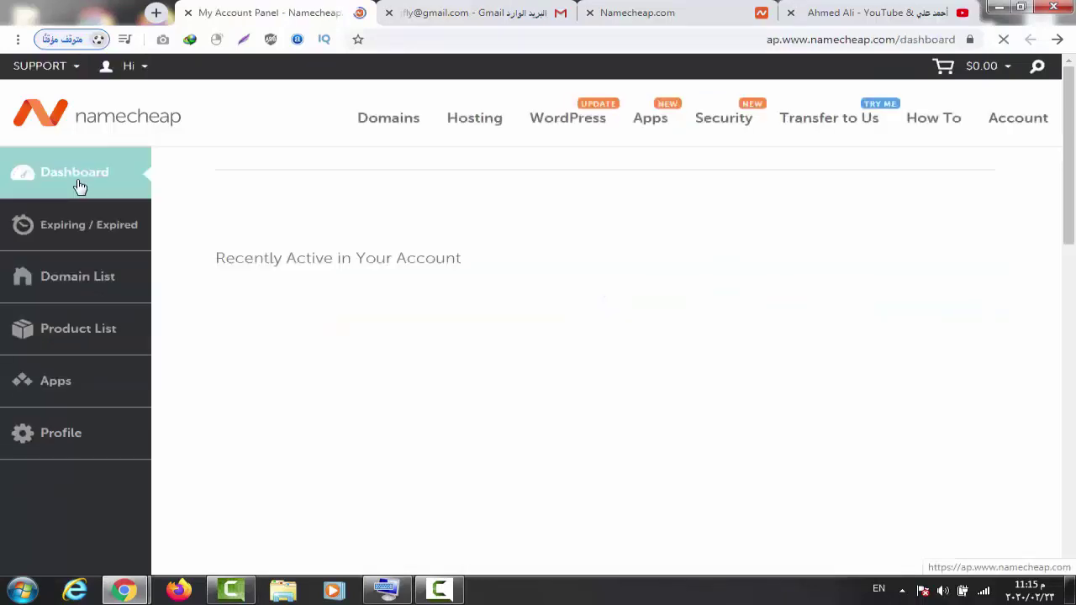
Step: In Gmail, open the IMMEDIATE VERIFICATION email and follow its verify-your-email-address link
key("ctrl+shift+Tab")
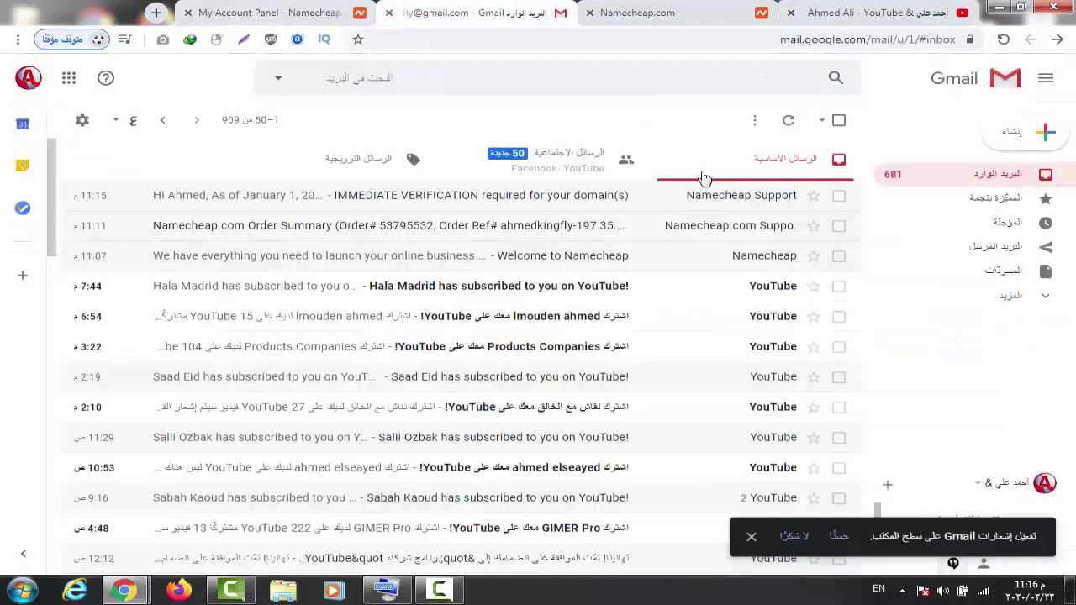
left_click(712, 202)
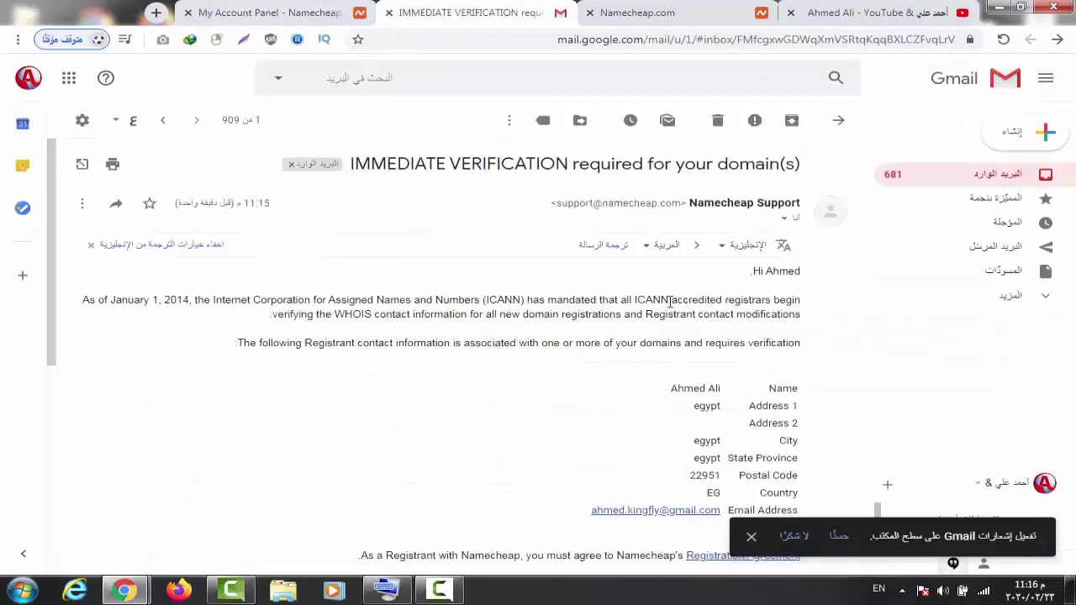
scroll(654, 311, "down", 4)
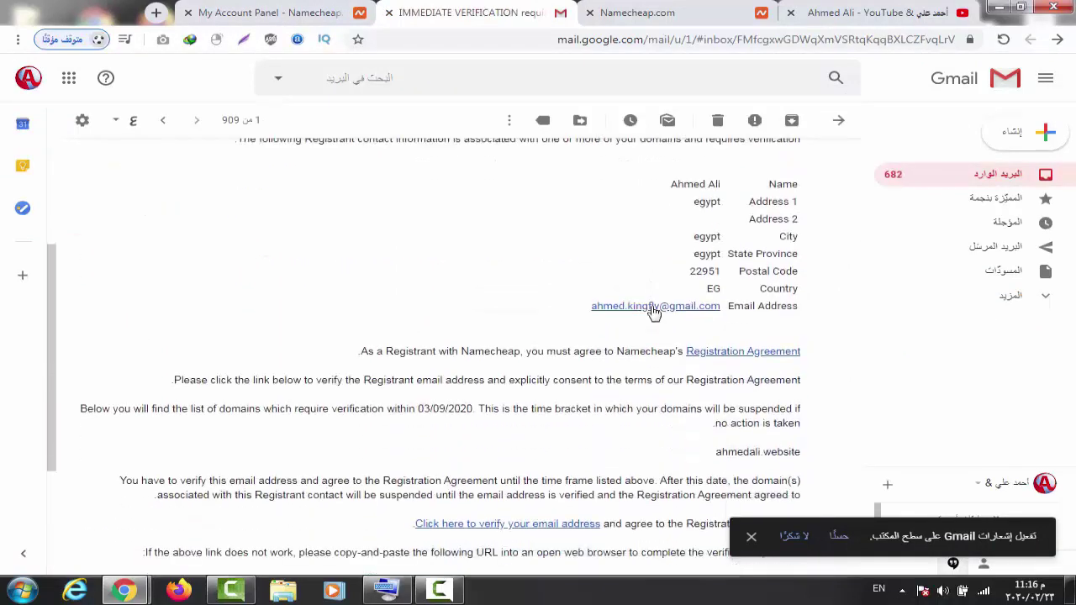
scroll(653, 311, "down", 1)
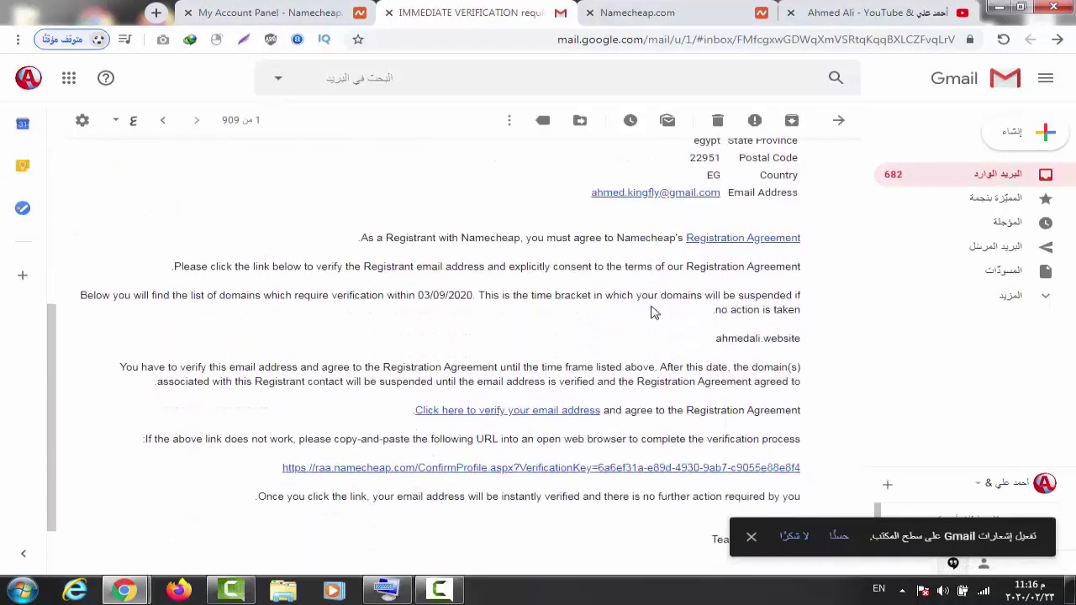
left_click(512, 412)
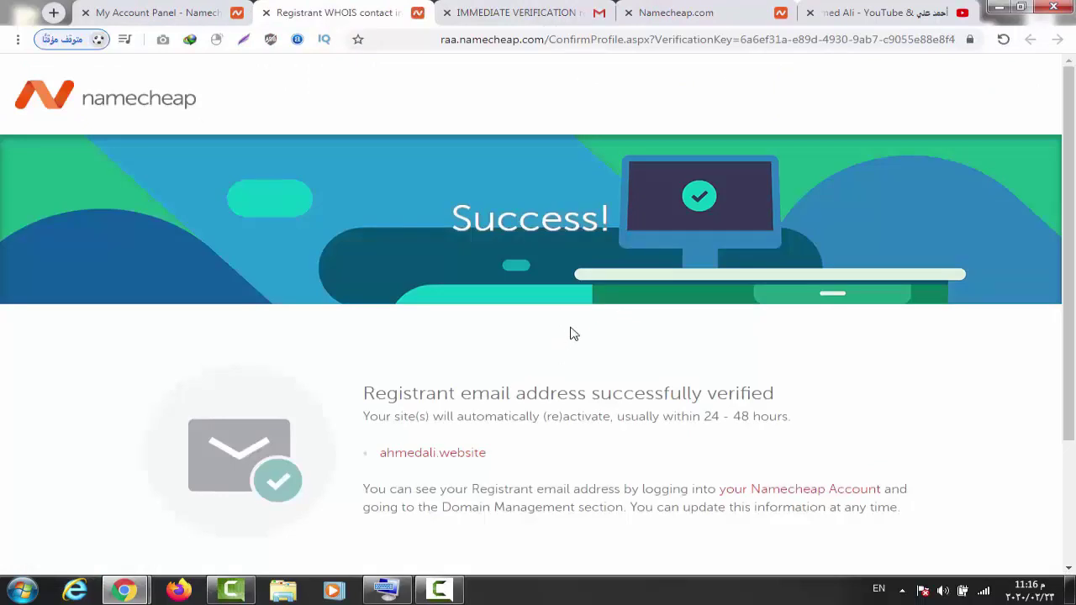
Step: From the Success page, view the ahmedali.website domain details showing it Active
scroll(1072, 350, "down", 2)
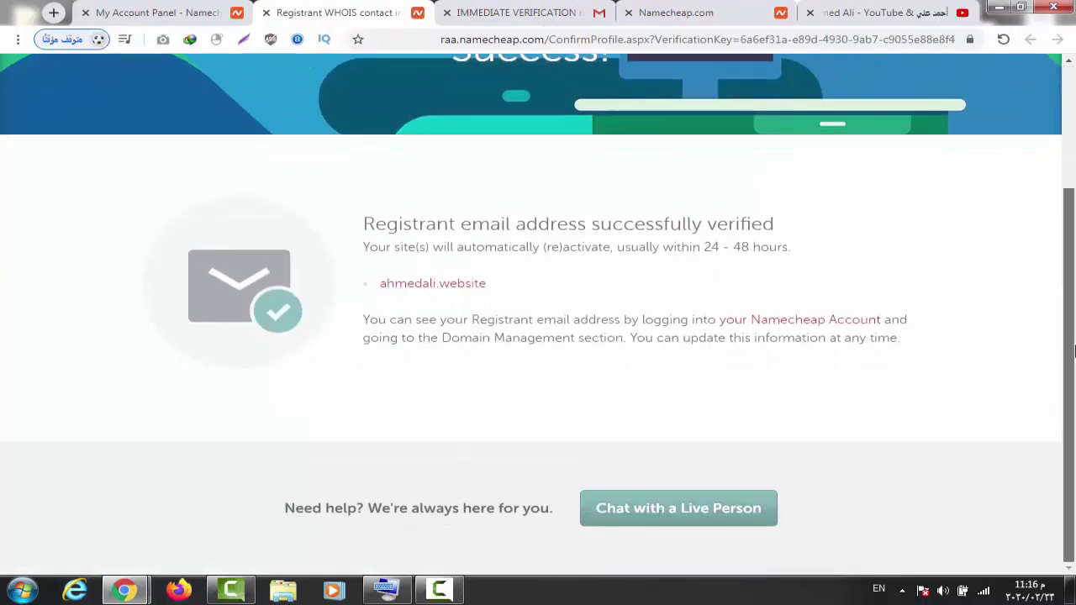
left_click_drag(1072, 351, 1066, 222)
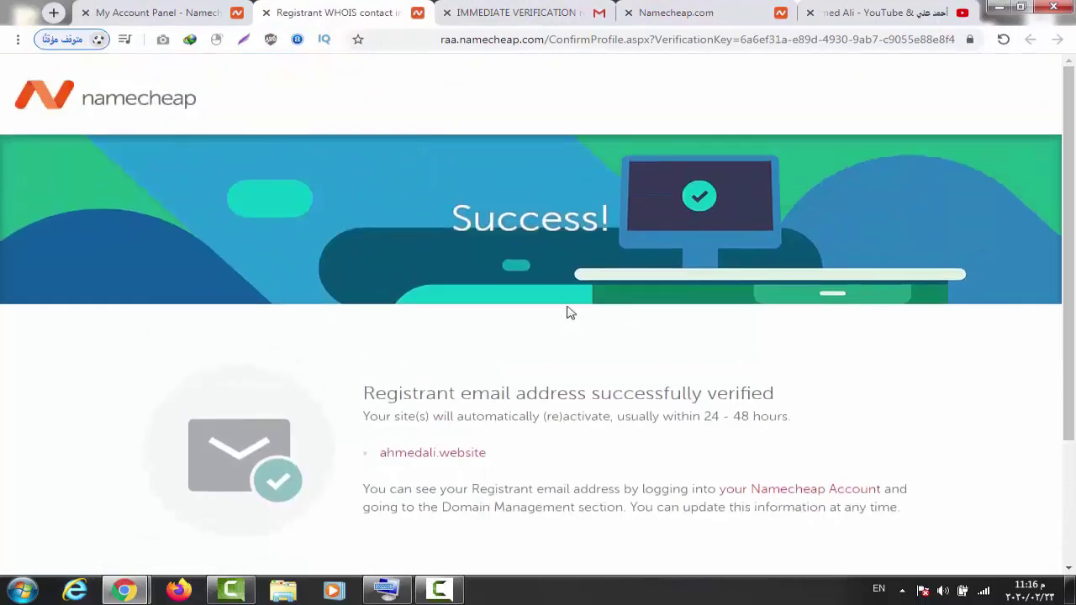
left_click(453, 455)
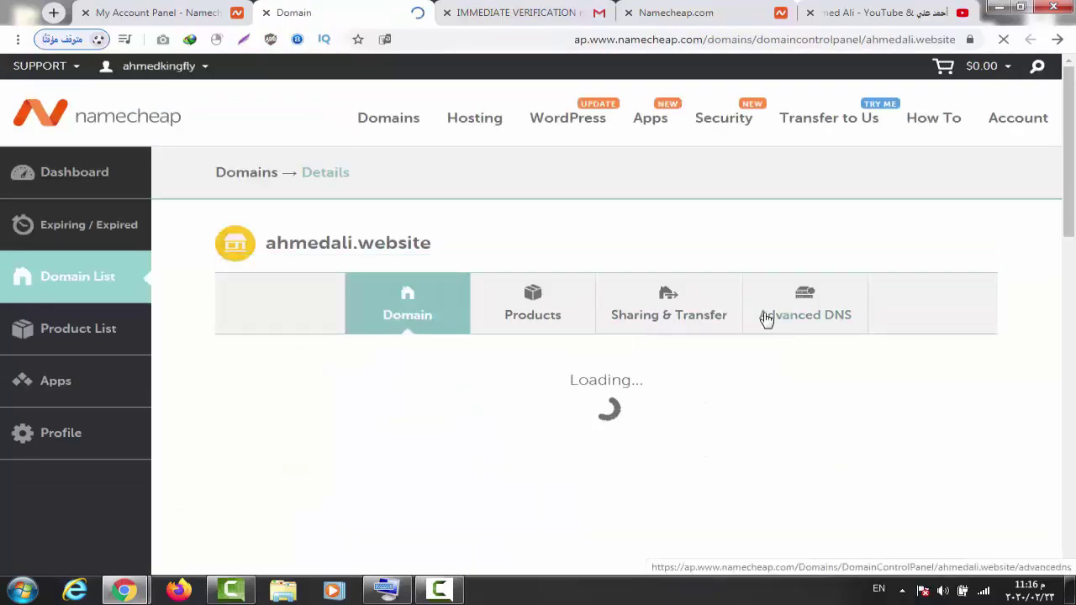
Step: Go back to the Namecheap dashboard, then return to the Gmail verification email
left_click_drag(1074, 143, 1074, 120)
left_click(97, 187)
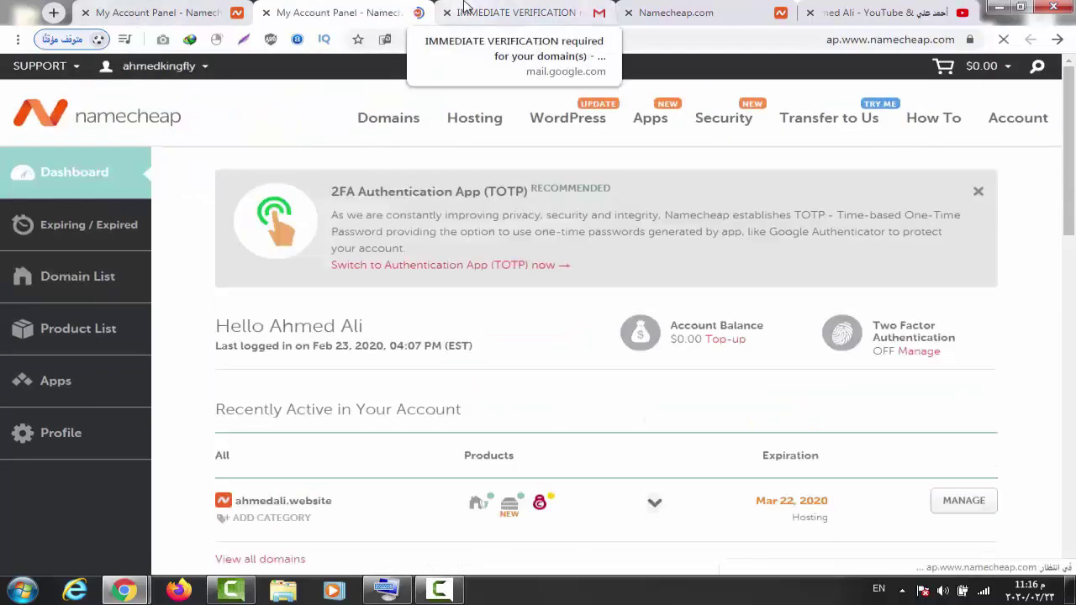
left_click(509, 7)
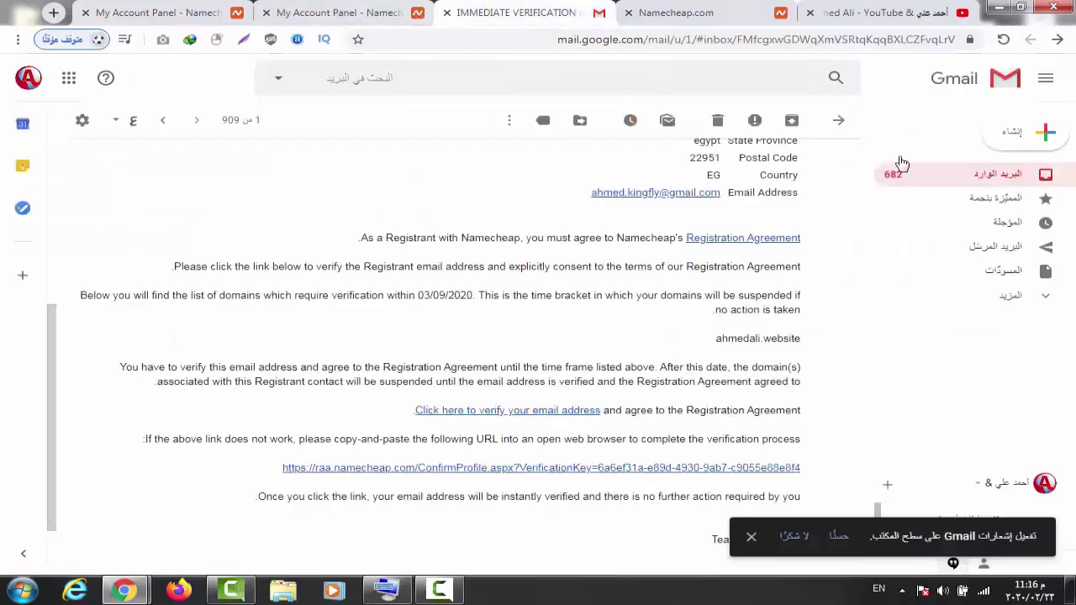